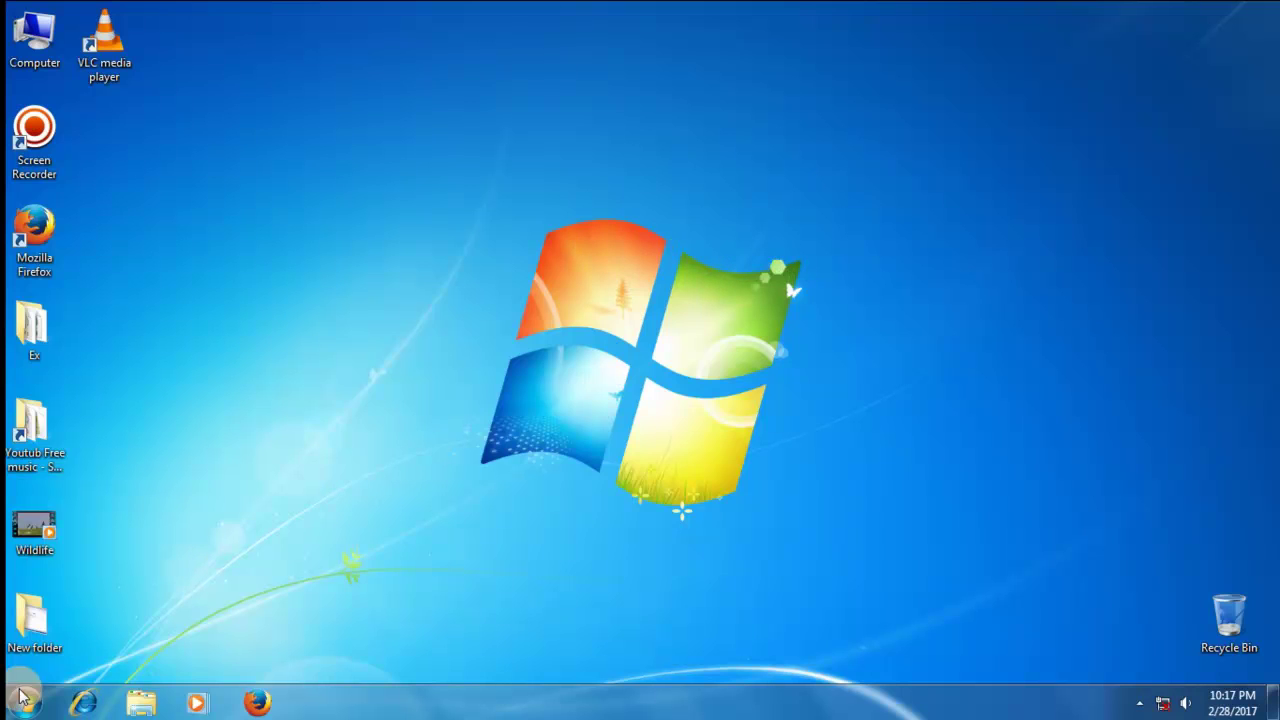
Play the "test mp4 to mp3" video from the desktop's New folder to check it, and close the player and the folder
double_click(38, 625)
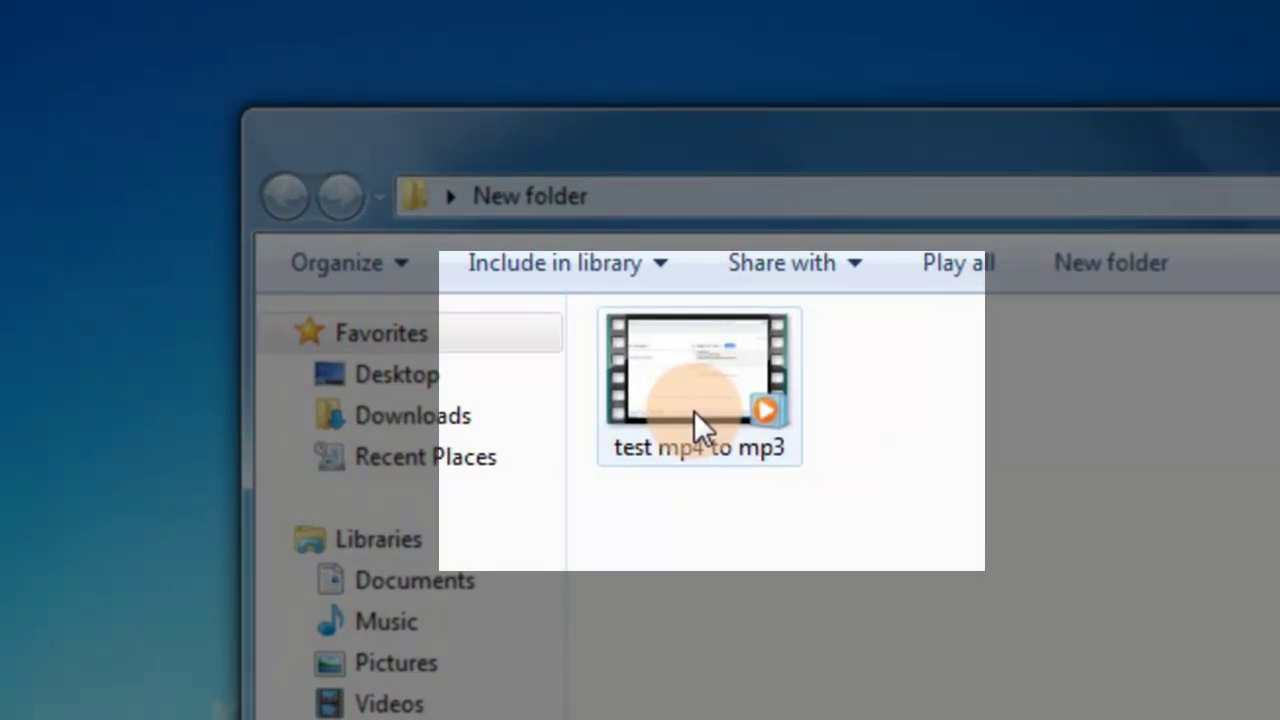
double_click(694, 411)
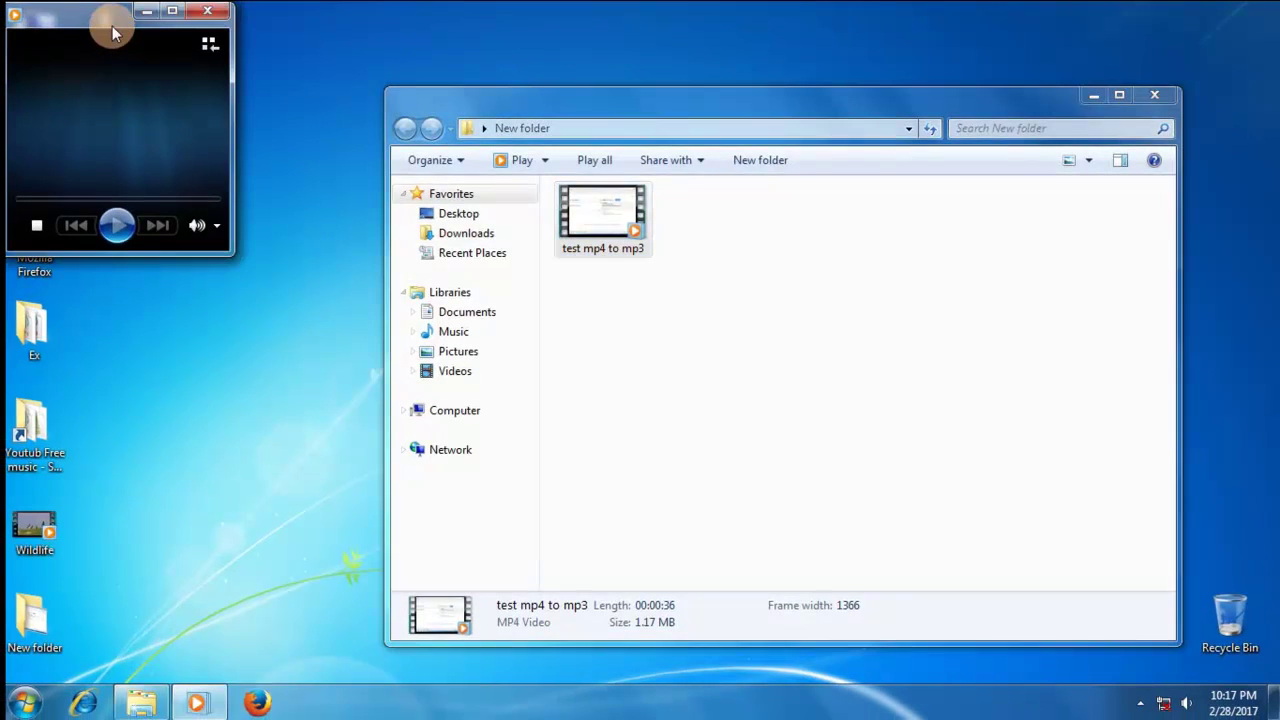
double_click(110, 20)
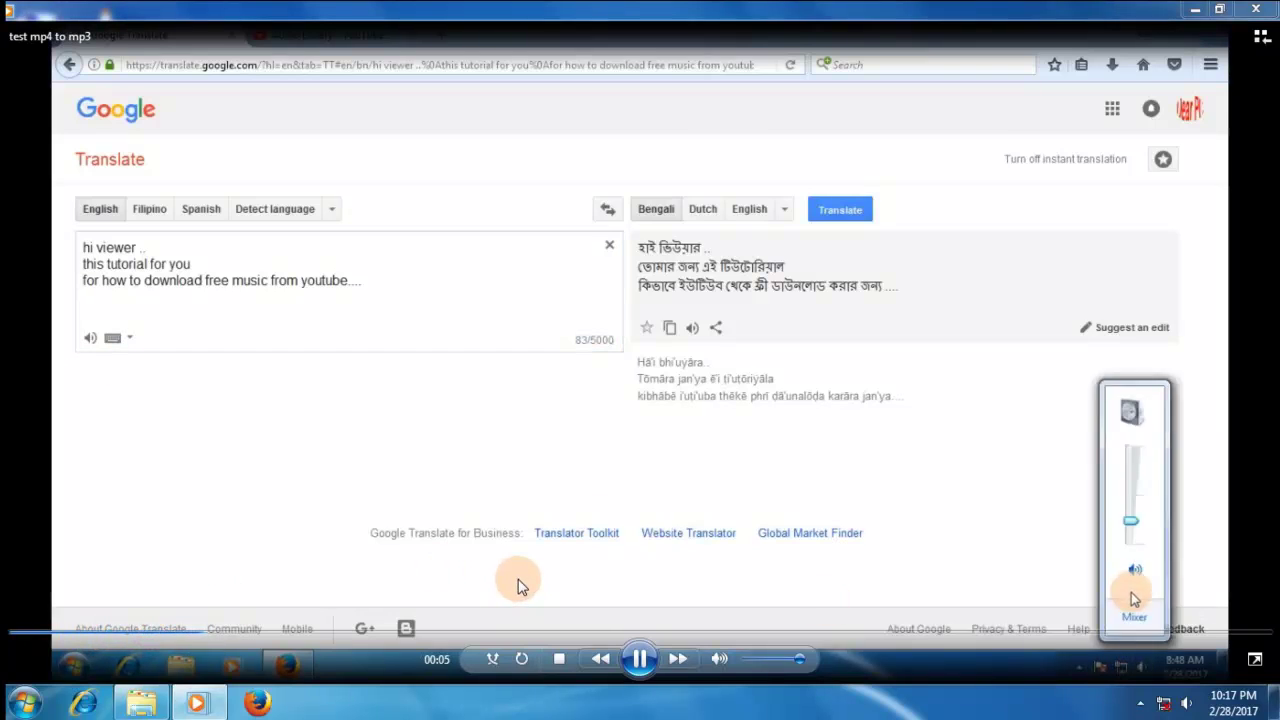
left_click(606, 628)
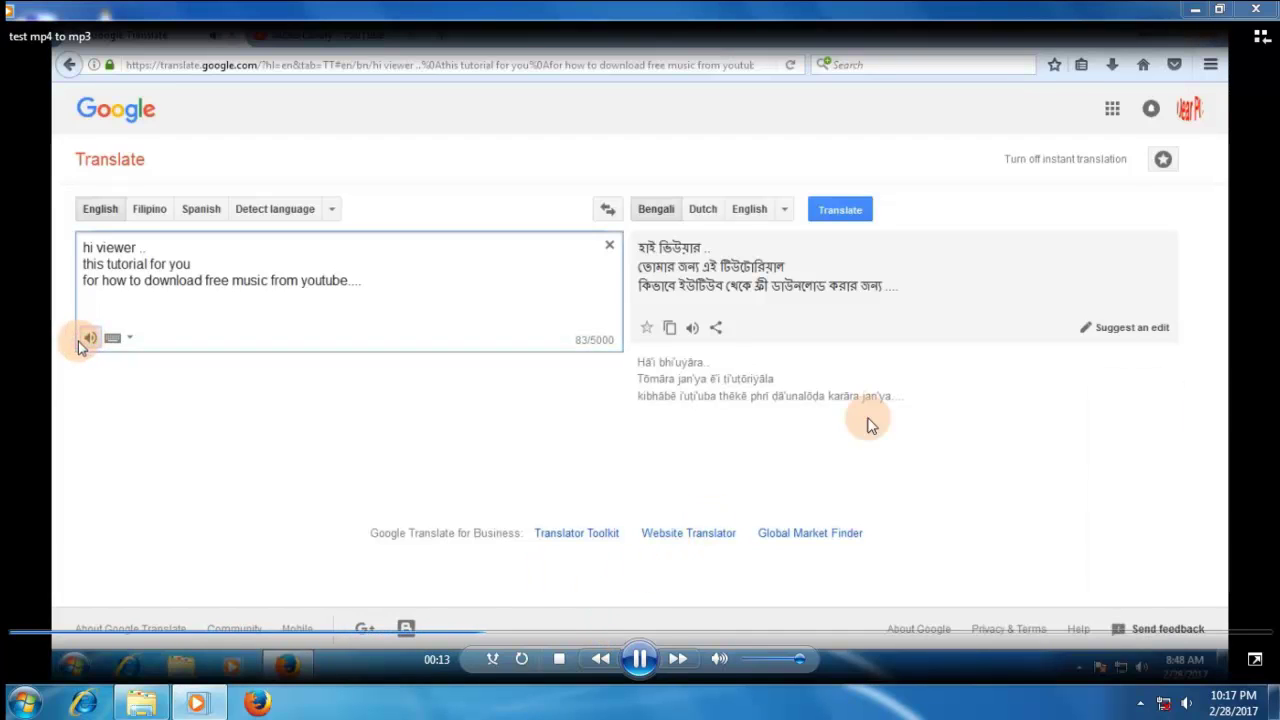
key("alt+F4")
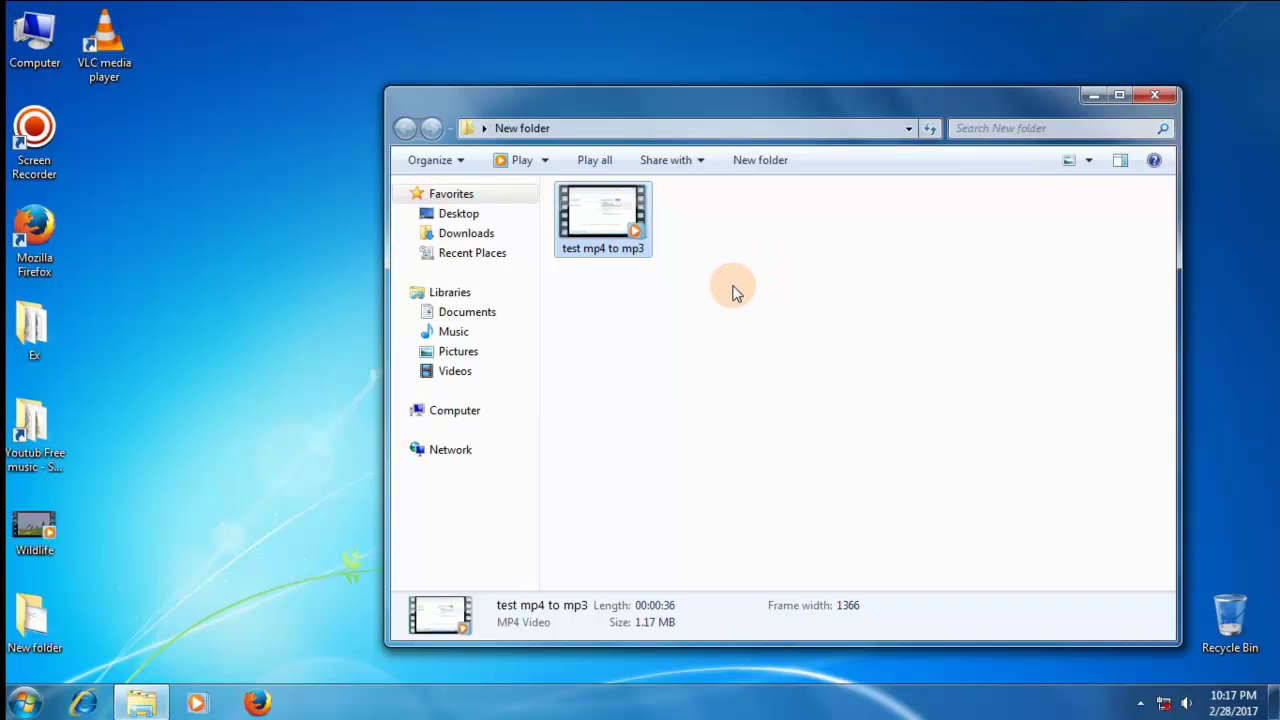
left_click(1154, 96)
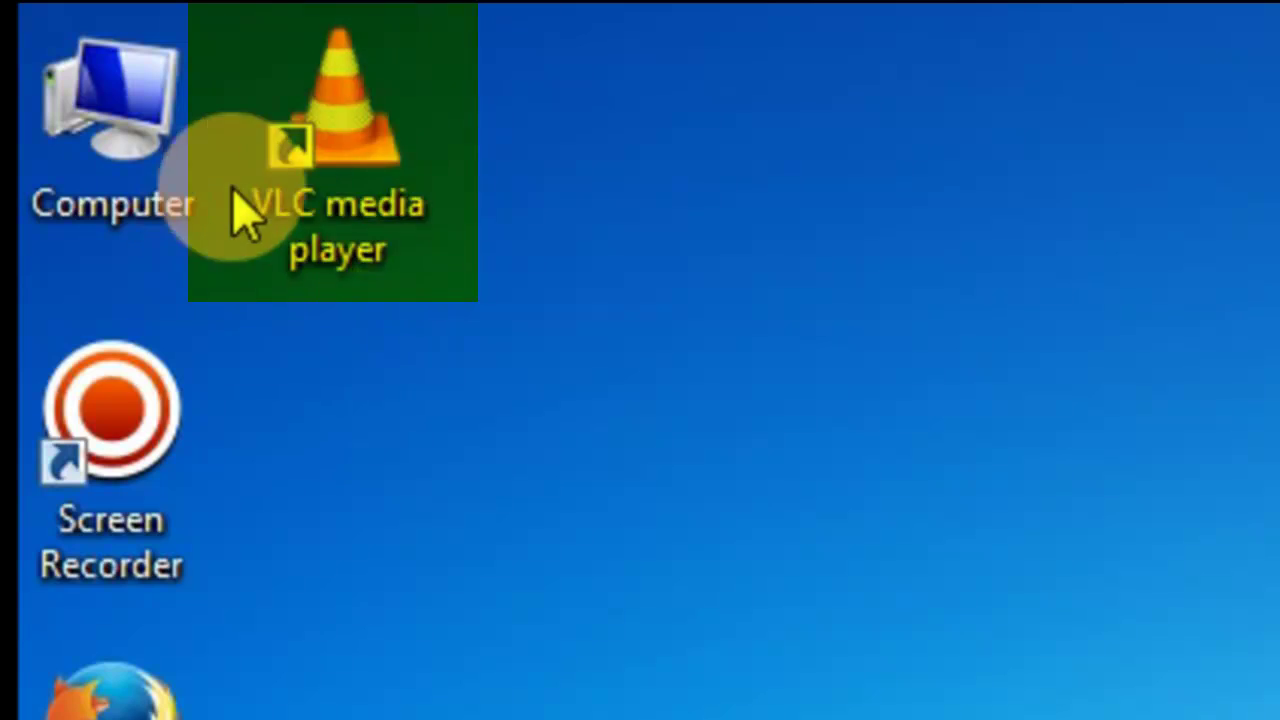
Launch VLC media player from the desktop and open its Convert / Save file selection
left_click(300, 205)
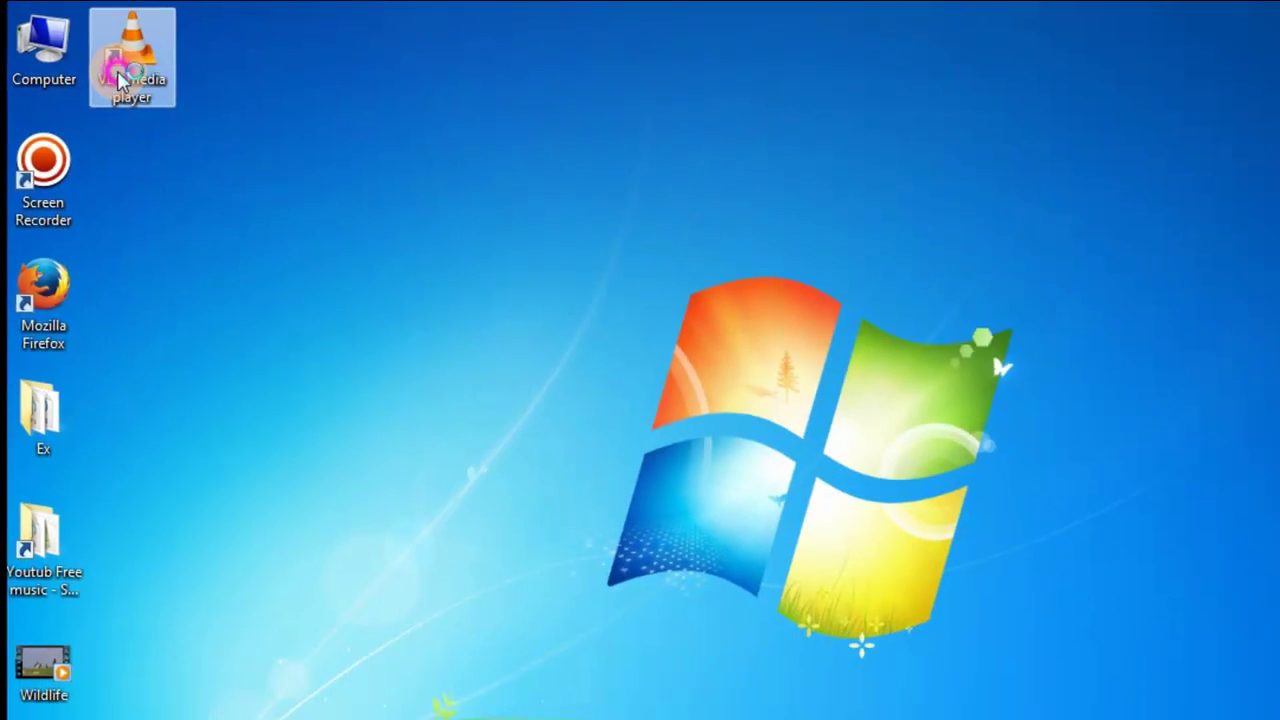
double_click(117, 70)
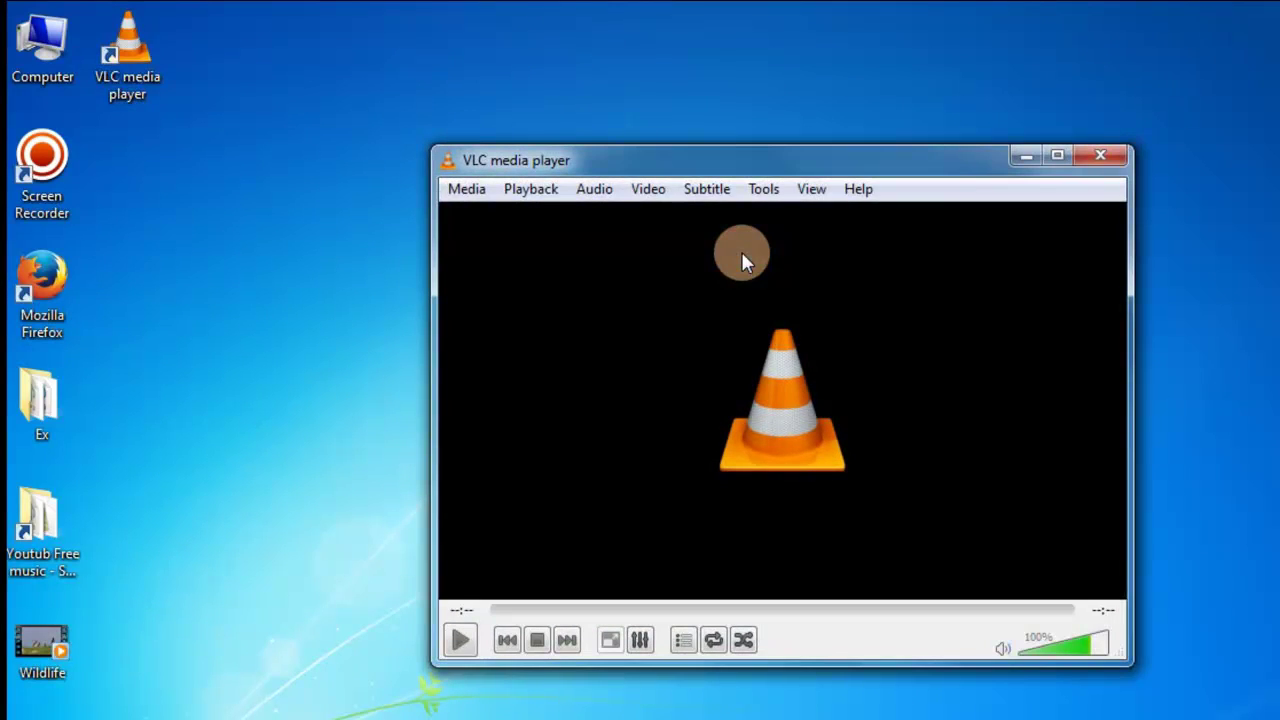
left_click_drag(714, 153, 714, 104)
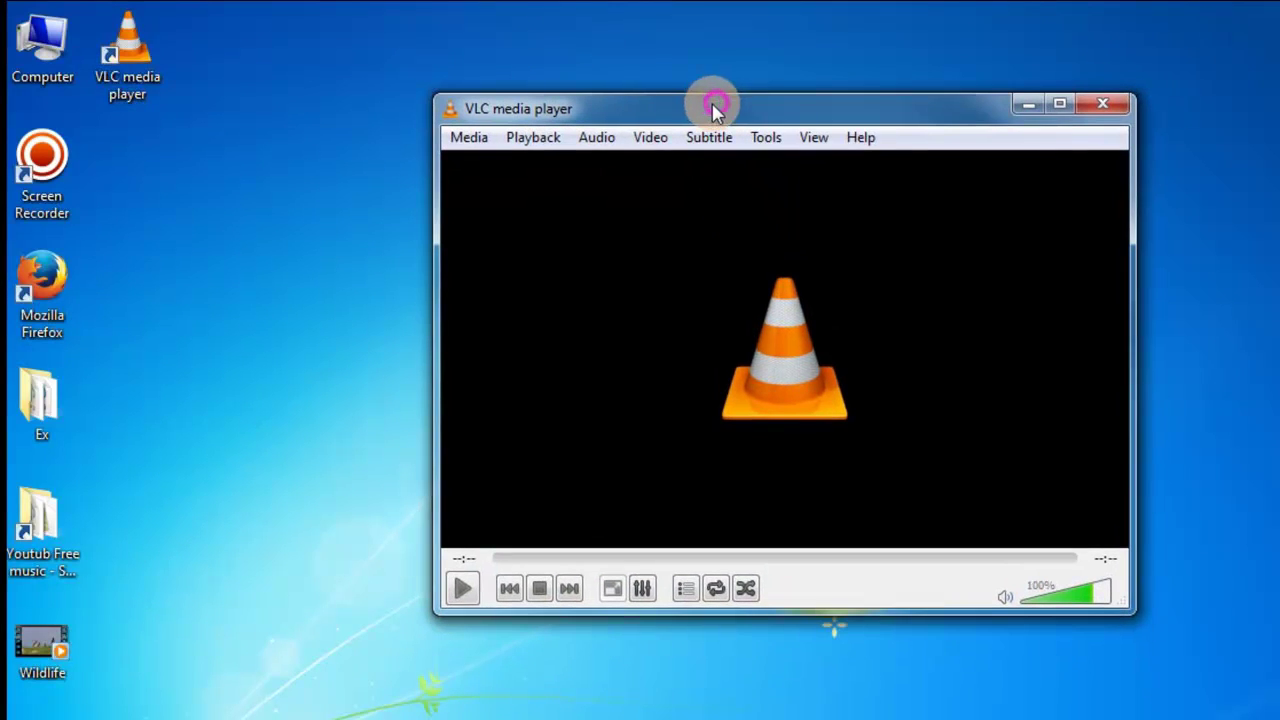
left_click(460, 143)
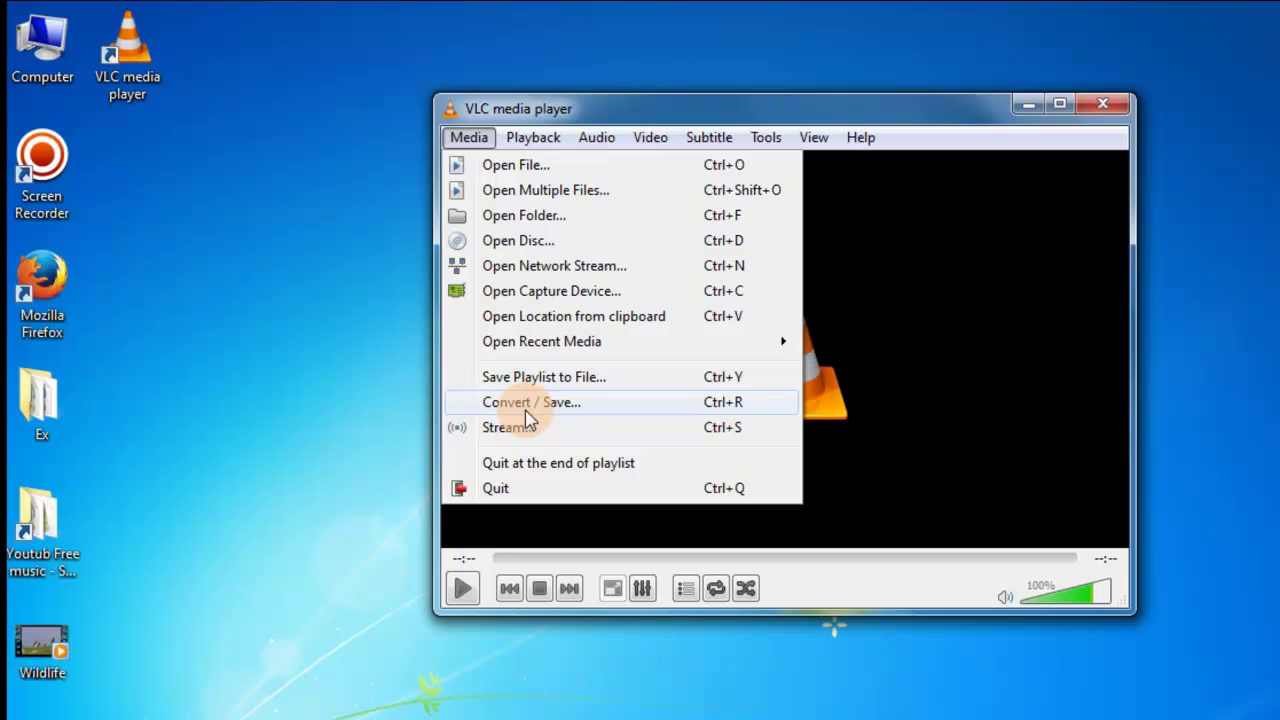
left_click(526, 405)
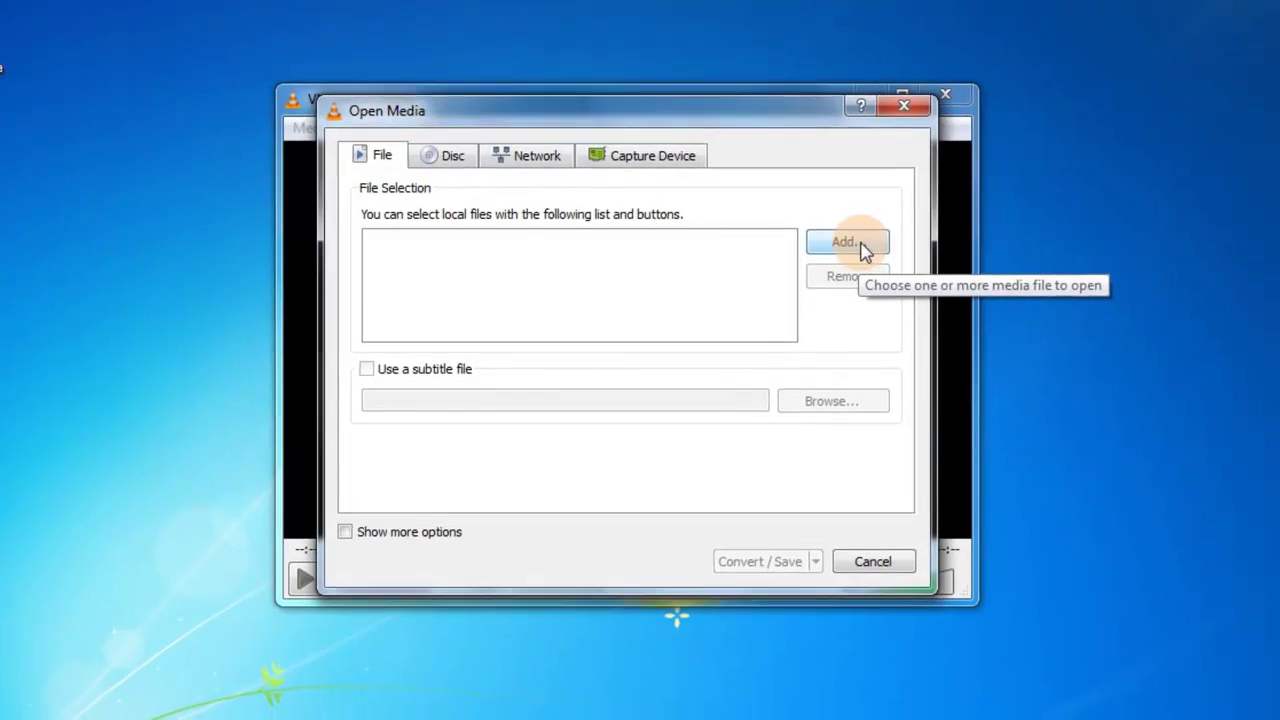
Add the "test mp4 to mp3" video from New folder as the media file to convert
left_click(1016, 256)
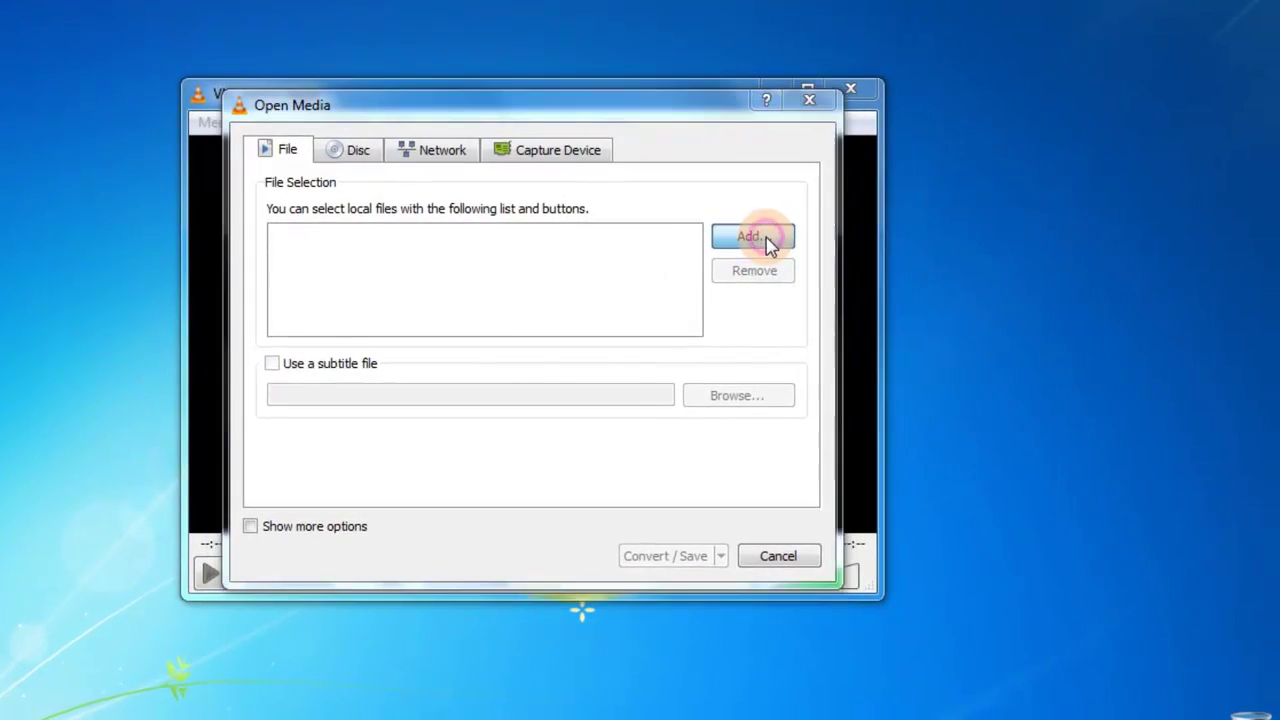
left_click(480, 330)
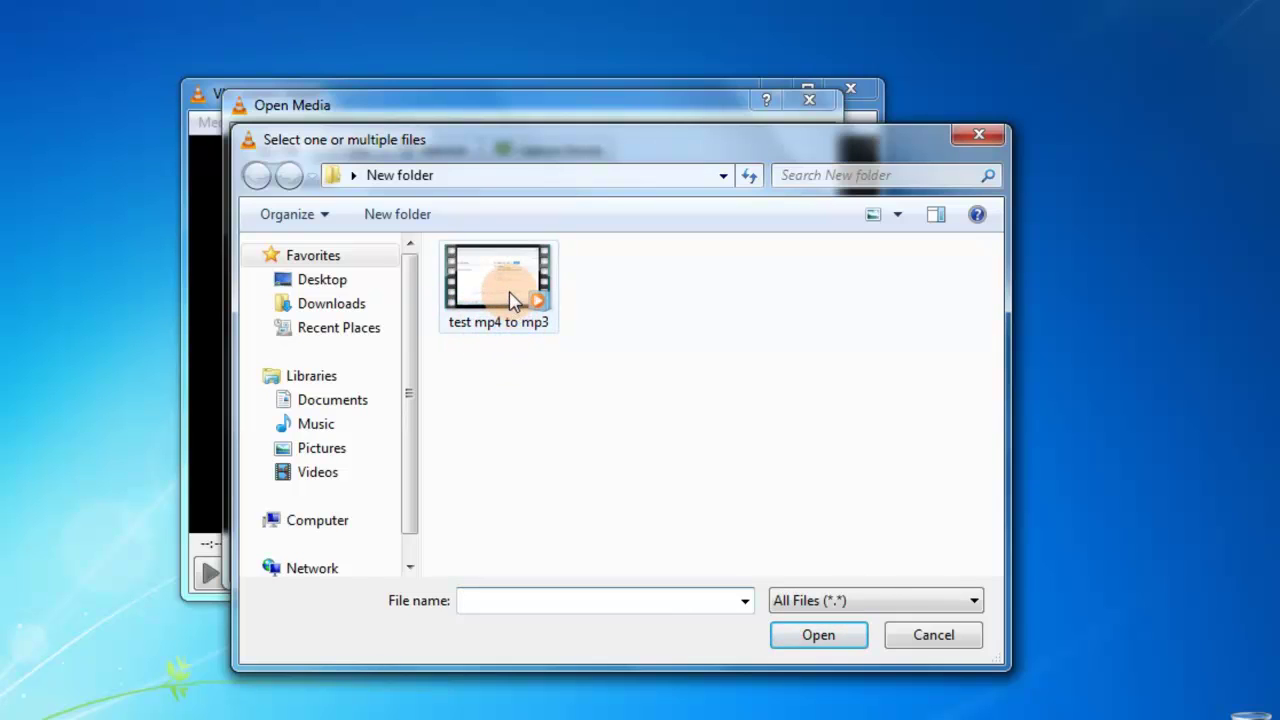
left_click(510, 300)
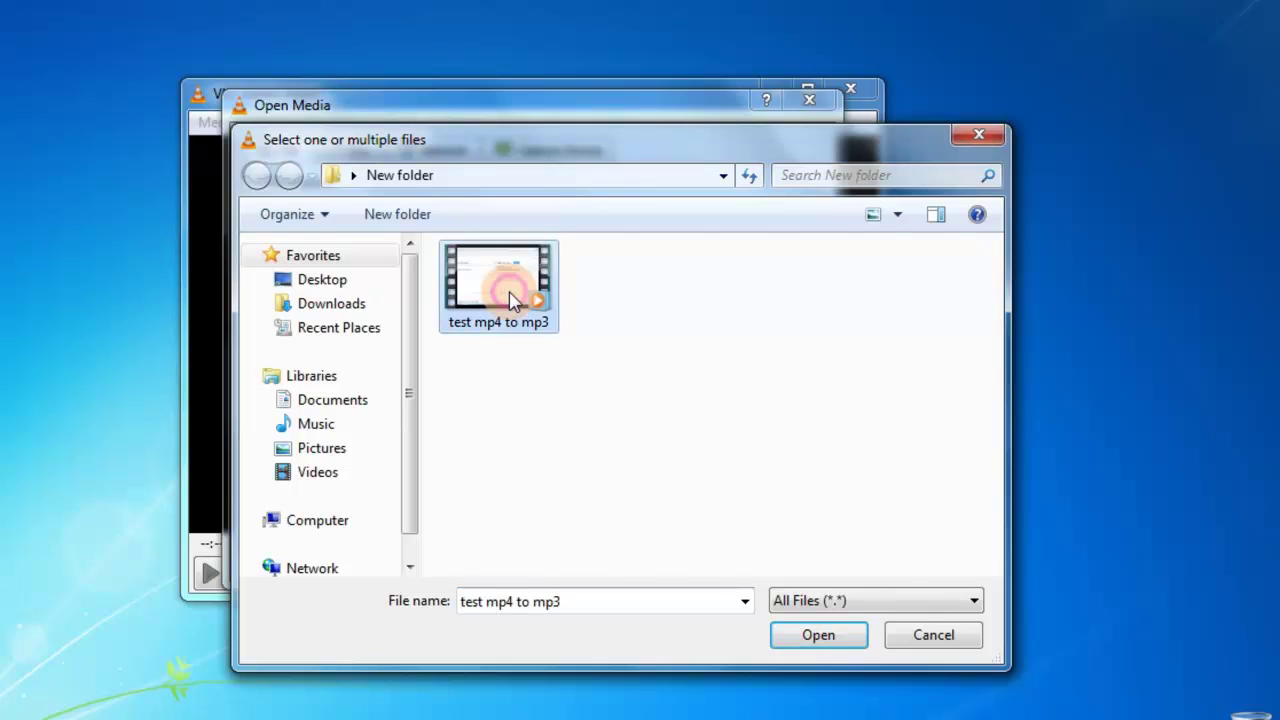
left_click(818, 638)
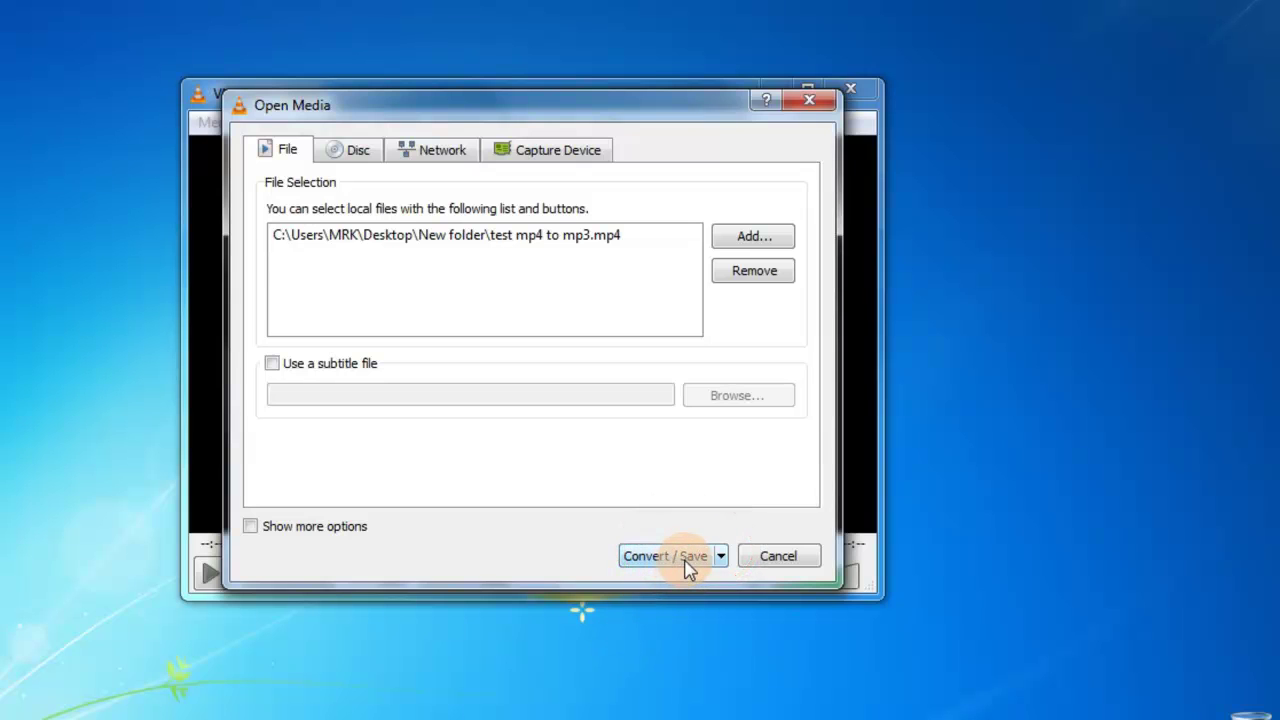
Proceed to the conversion settings and choose the Audio - MP3 profile
left_click(688, 566)
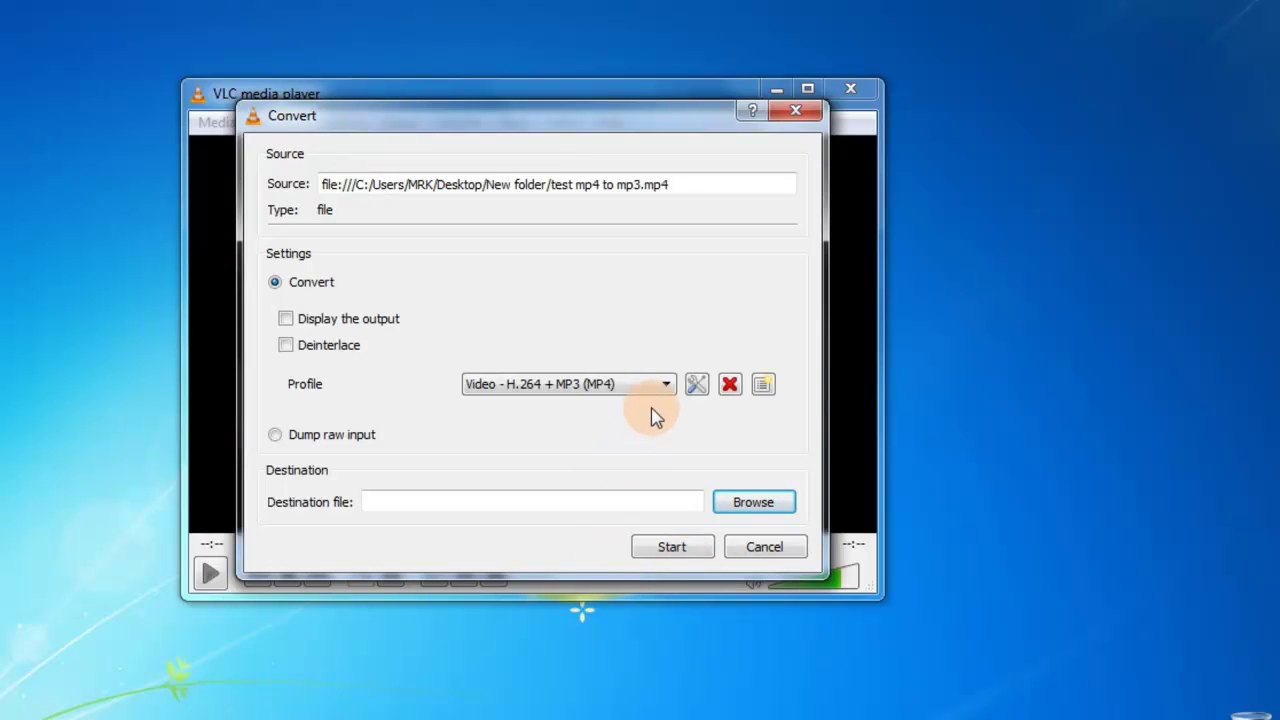
left_click(667, 386)
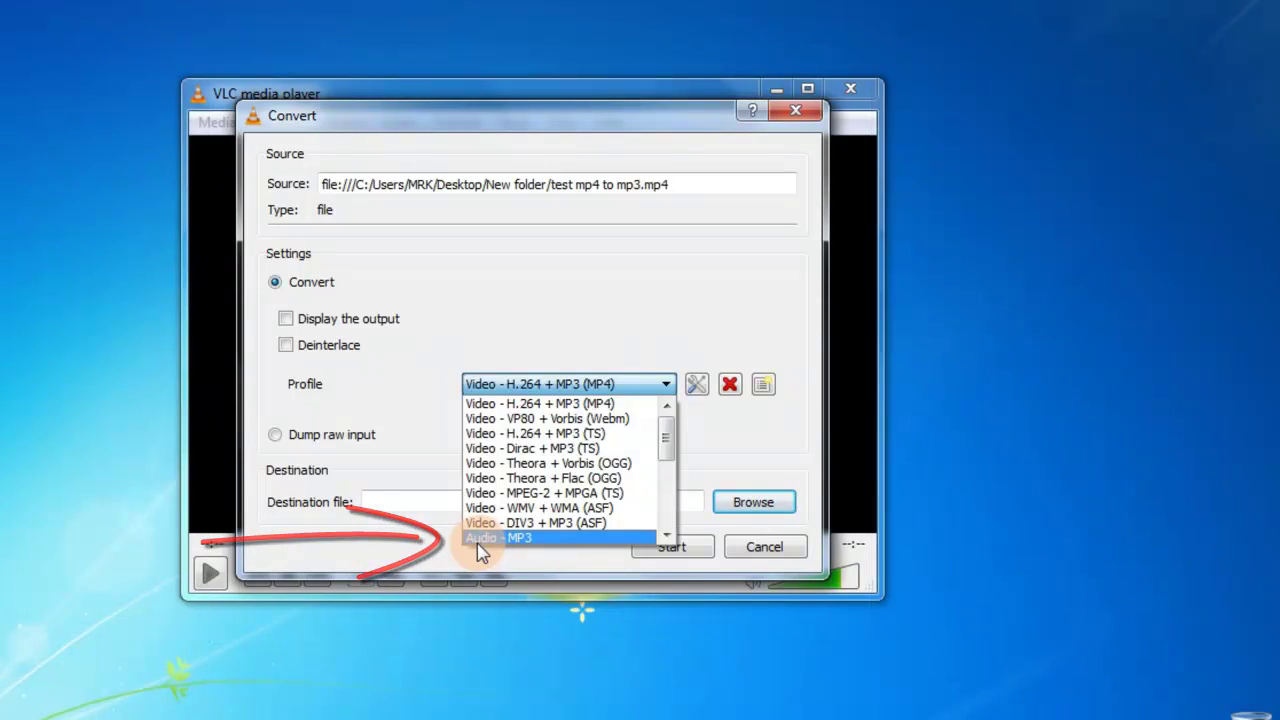
left_click(535, 541)
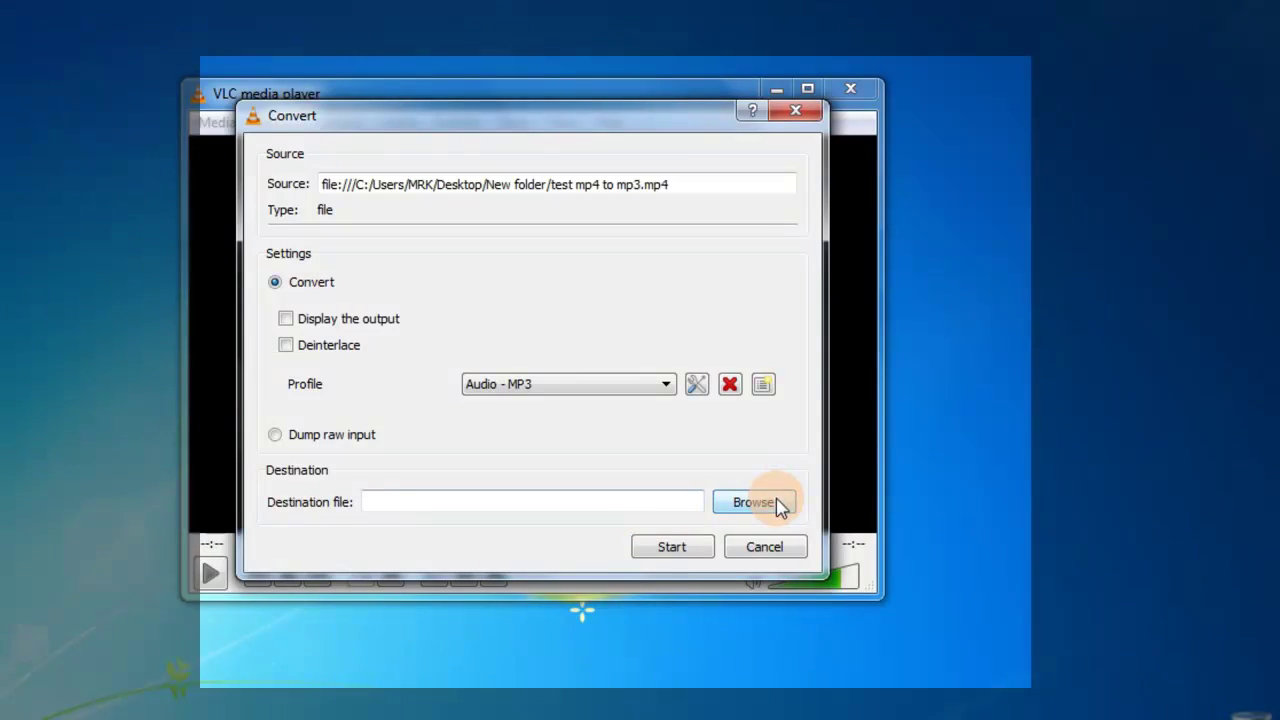
Set the destination file to "mp4 to mp3" in New folder on the Desktop, saved as an MP3 container
left_click(776, 500)
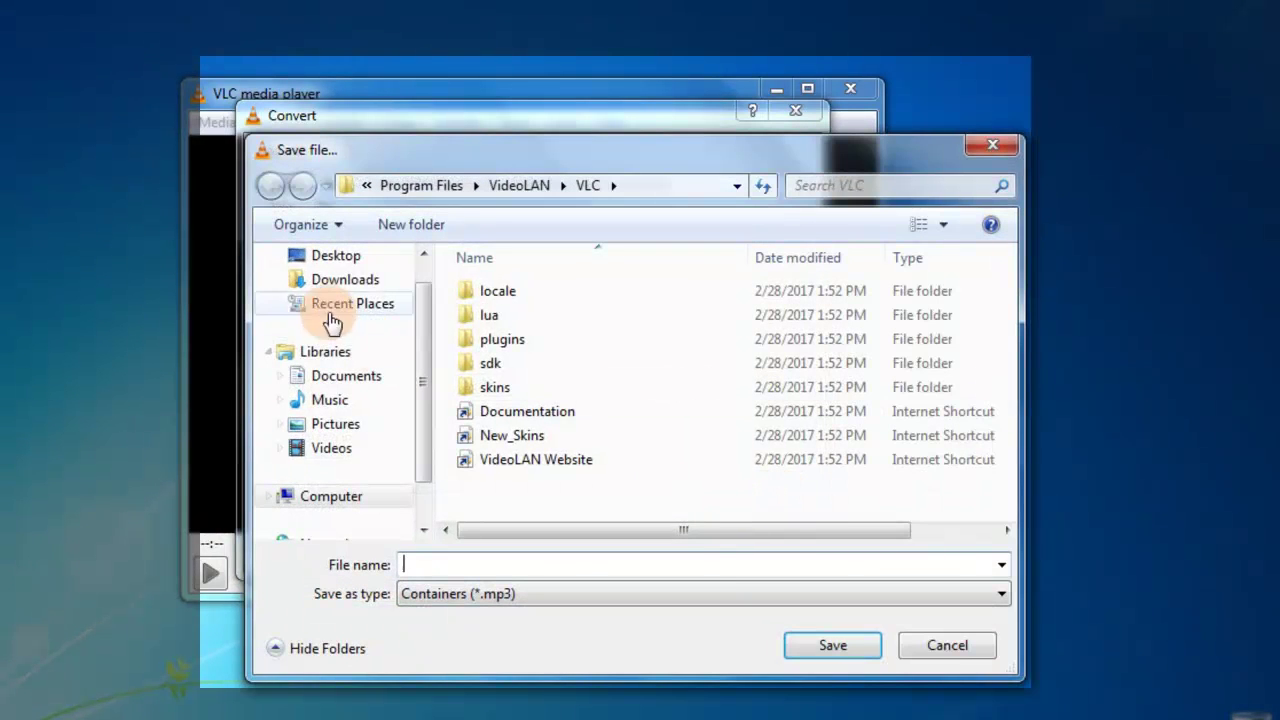
left_click(330, 258)
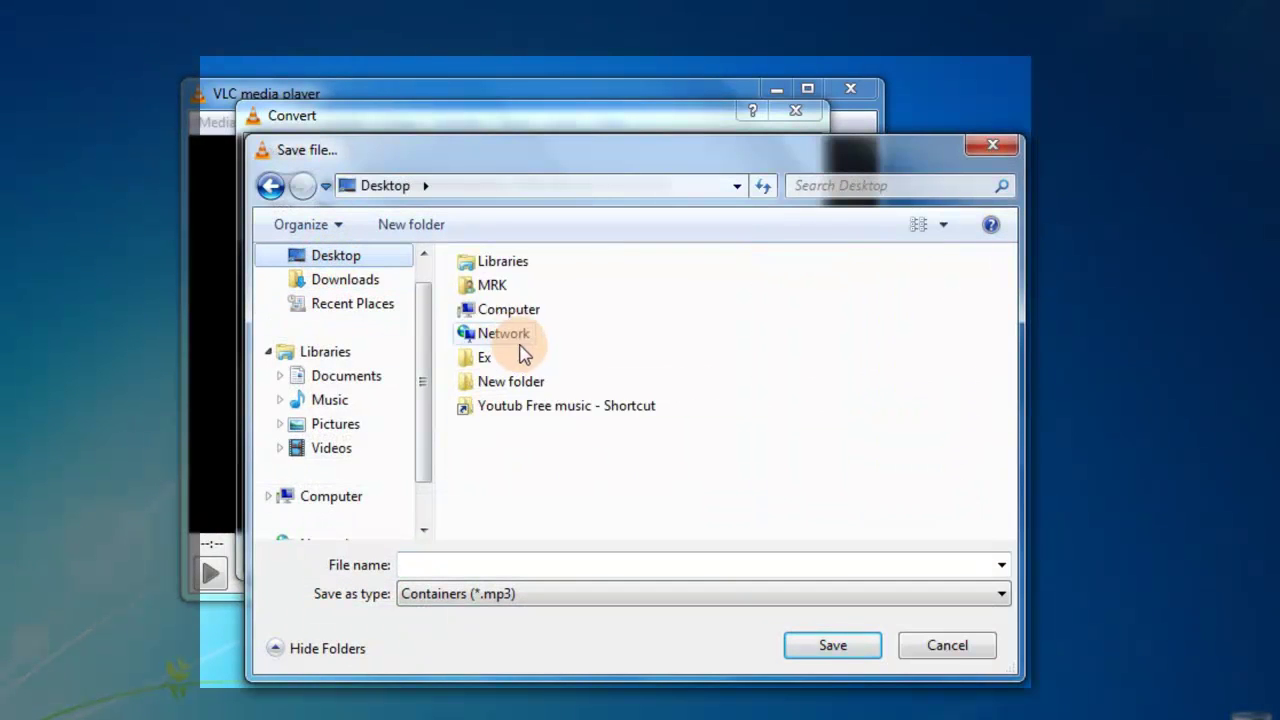
left_click(511, 384)
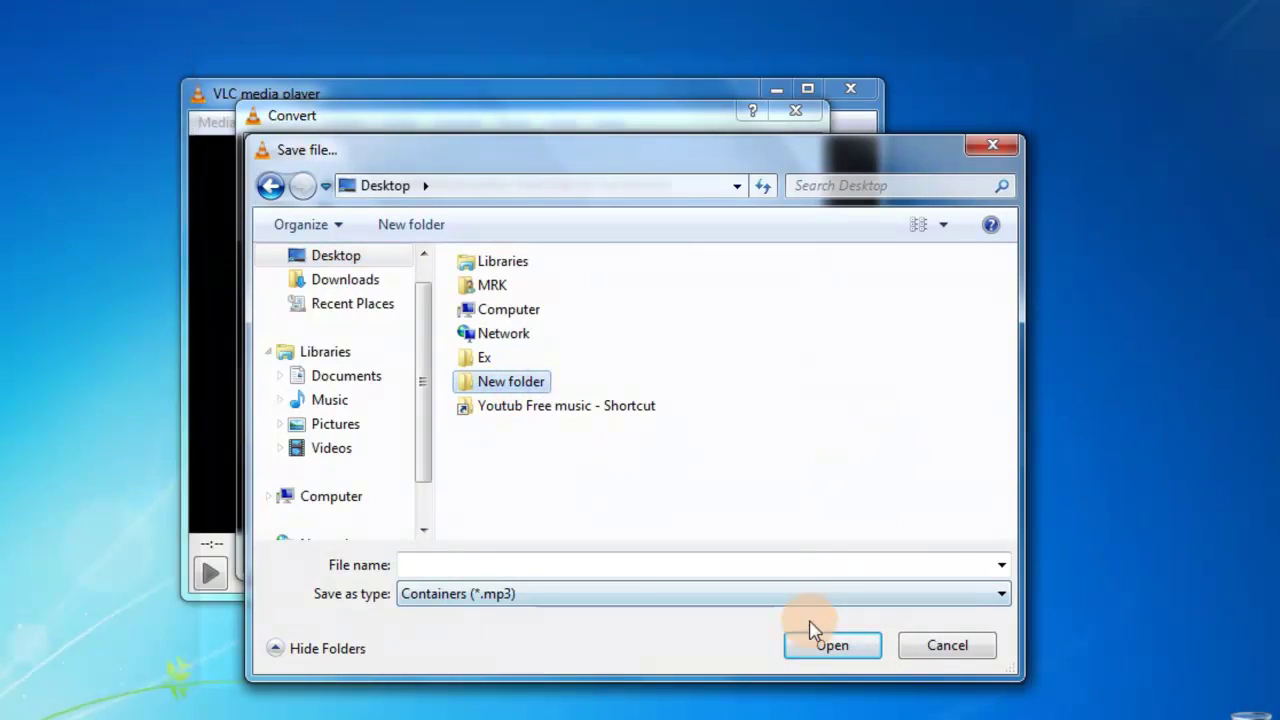
left_click(824, 645)
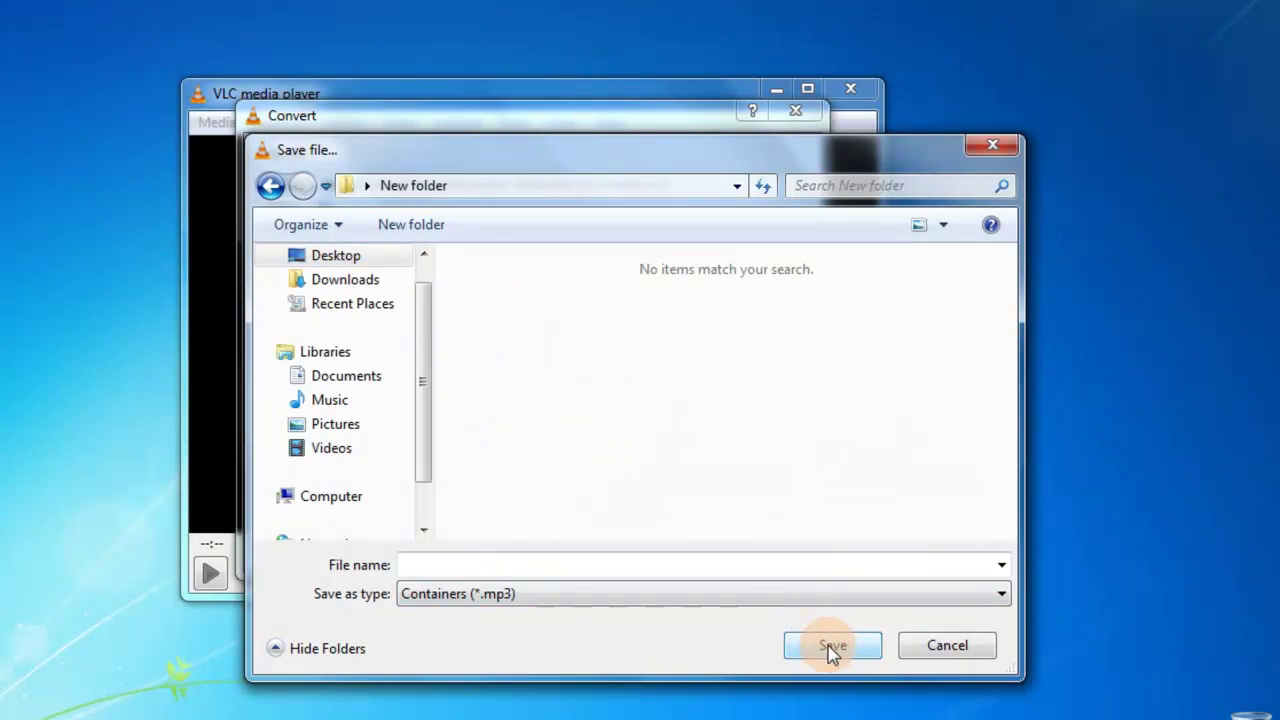
left_click(719, 569)
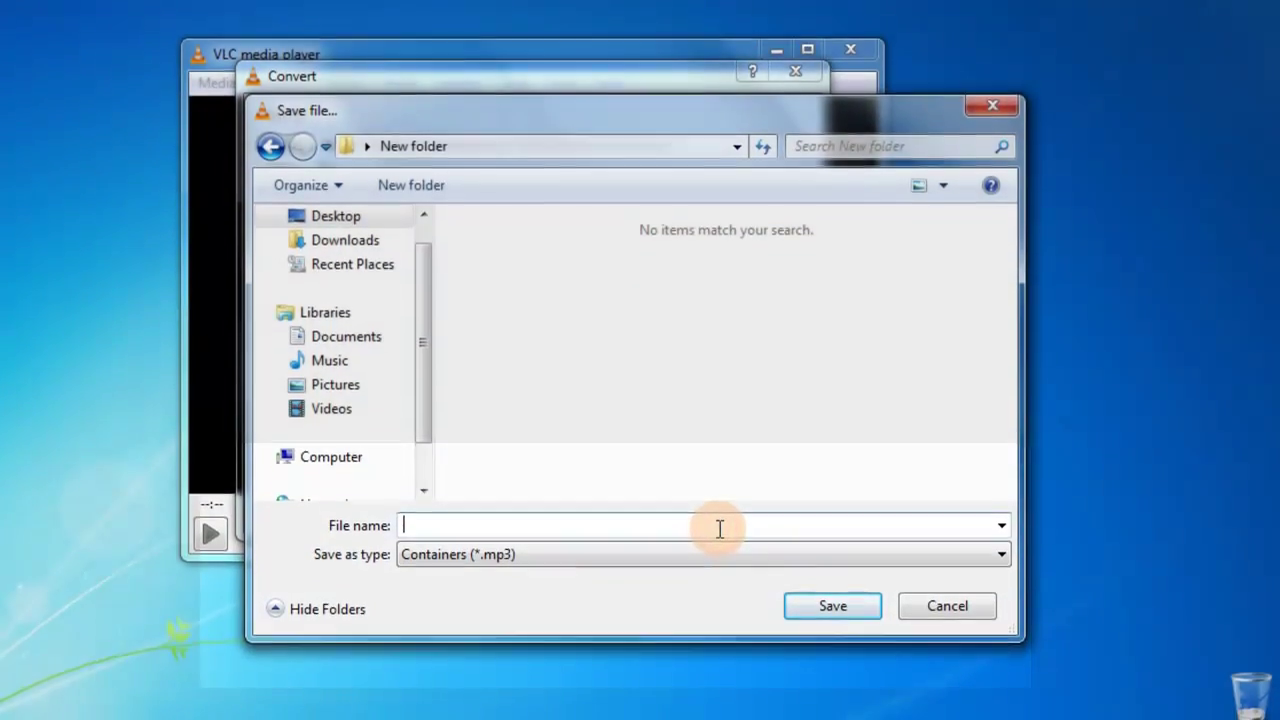
type("m")
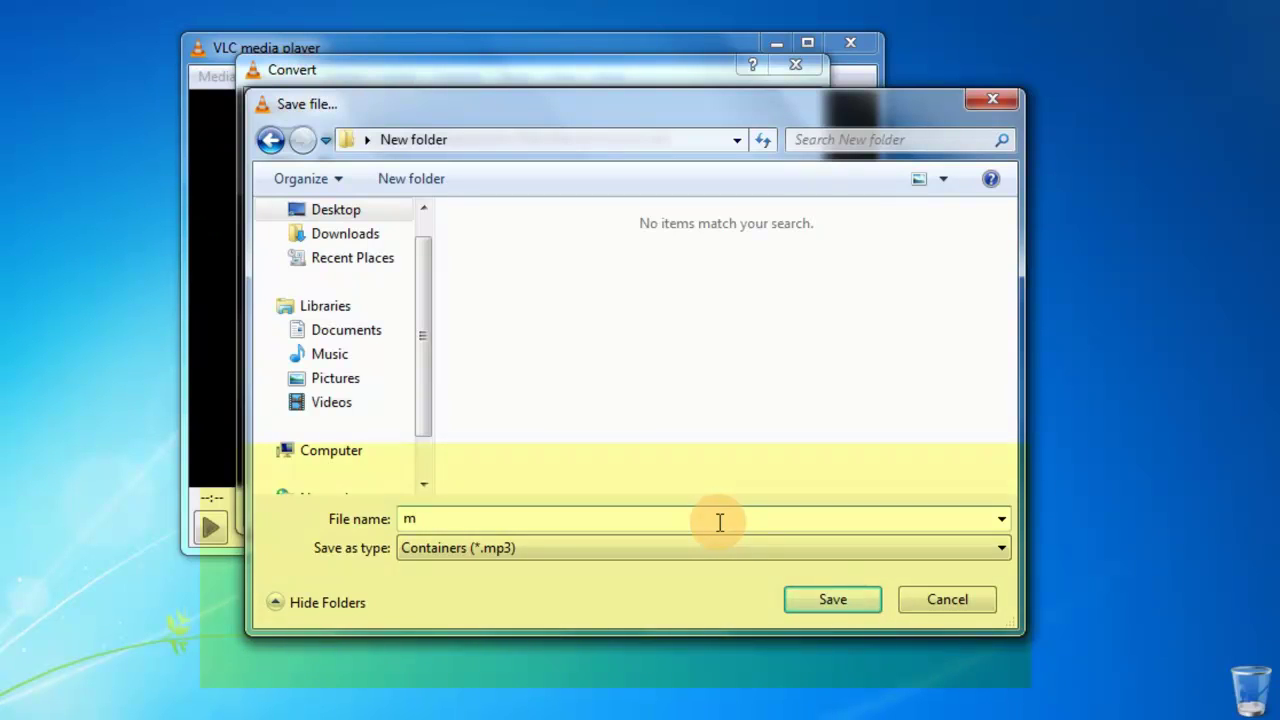
type("pr4")
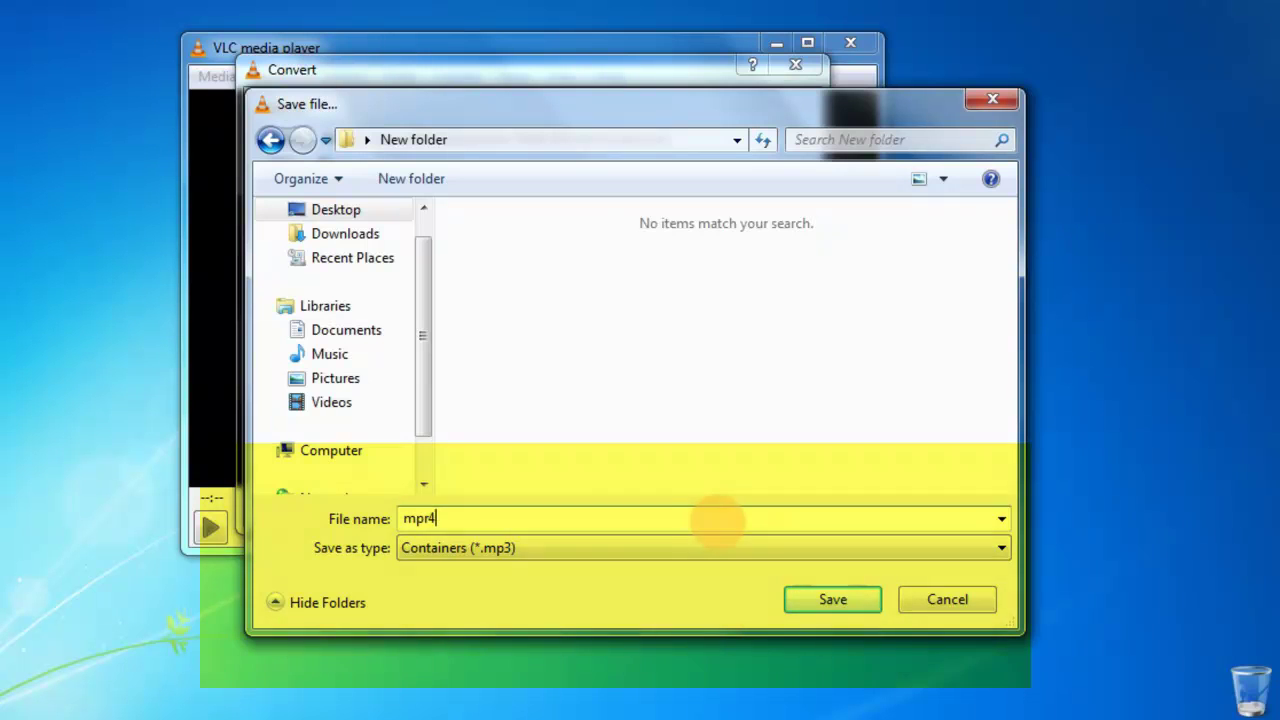
key("BackSpace")
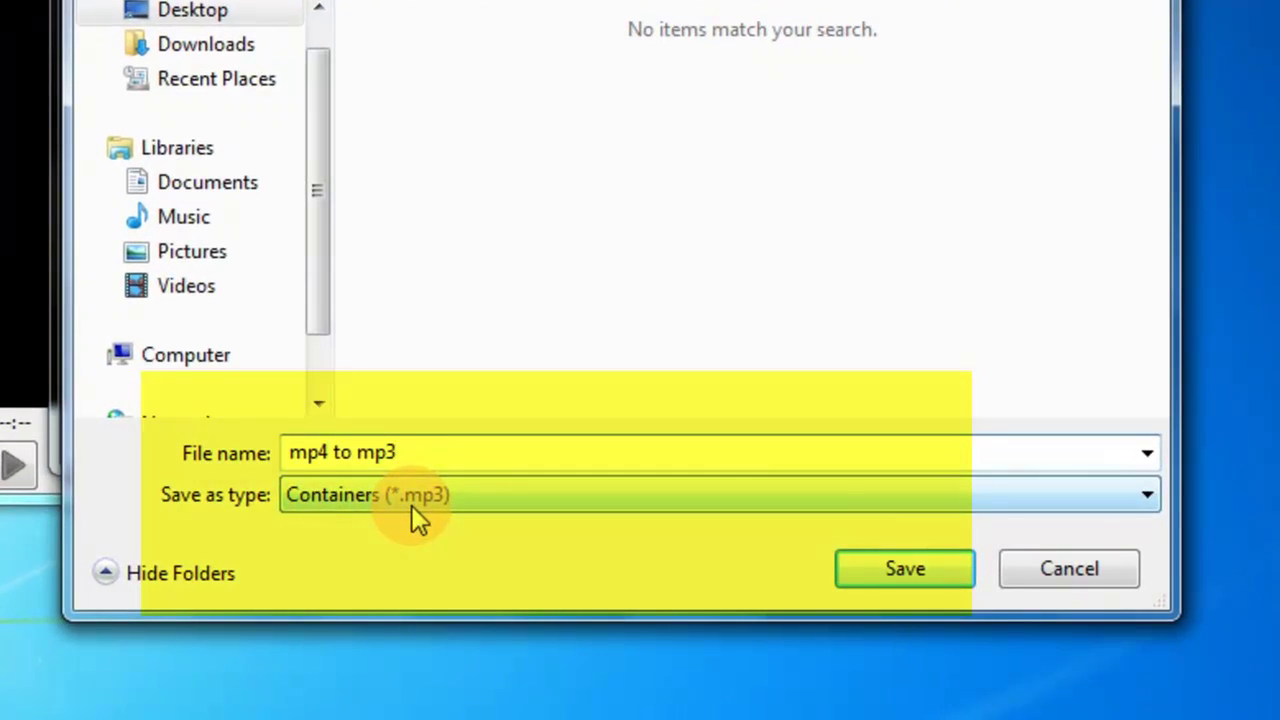
left_click(905, 568)
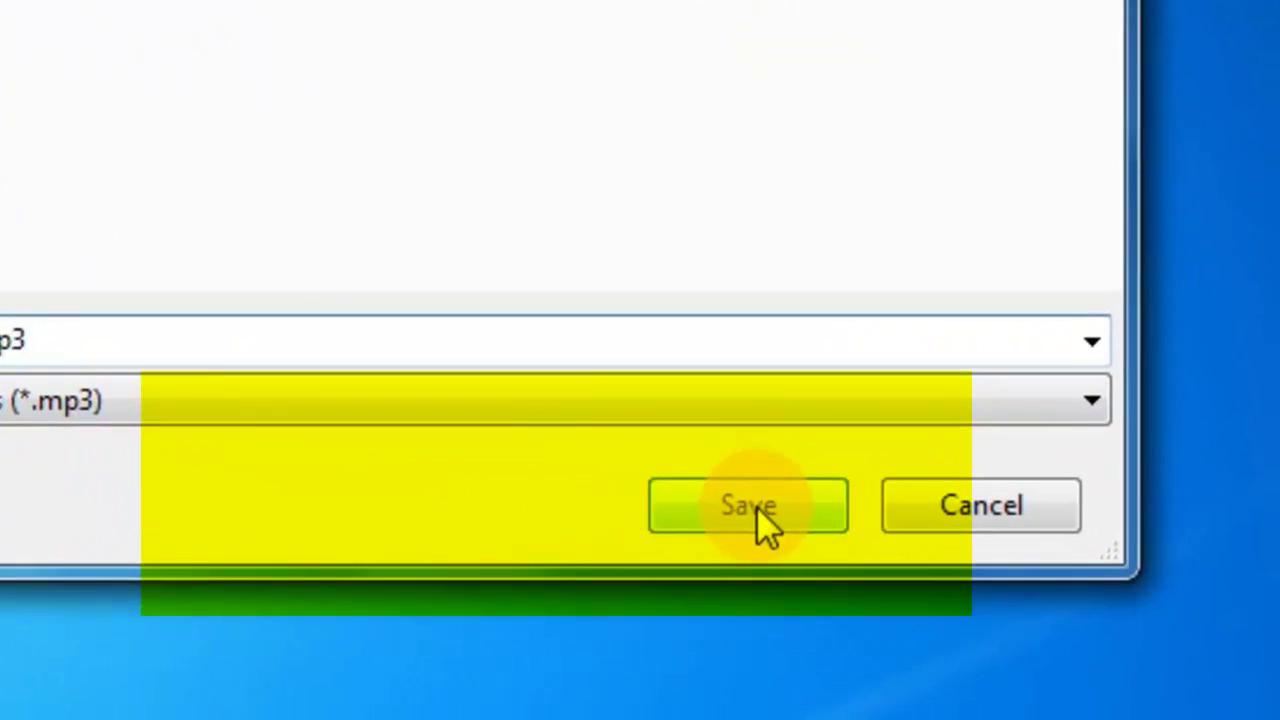
left_click(759, 510)
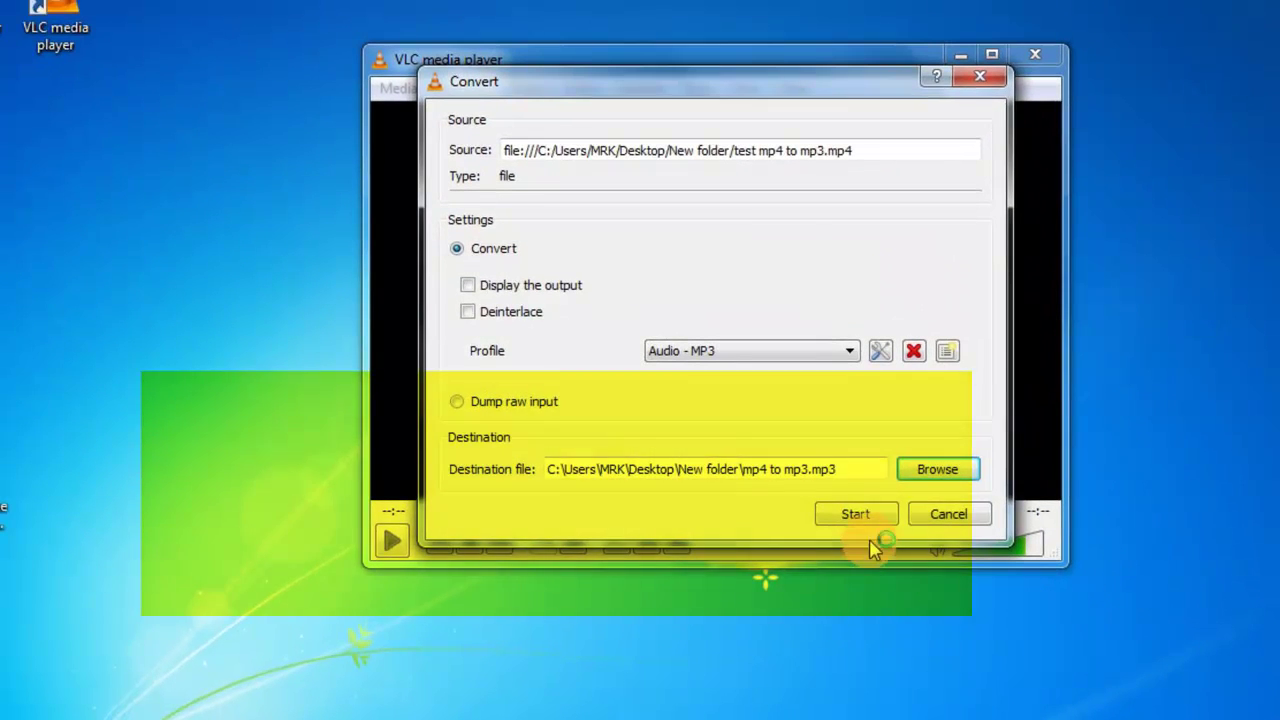
Start the conversion, let it finish and close VLC media player
left_click(578, 386)
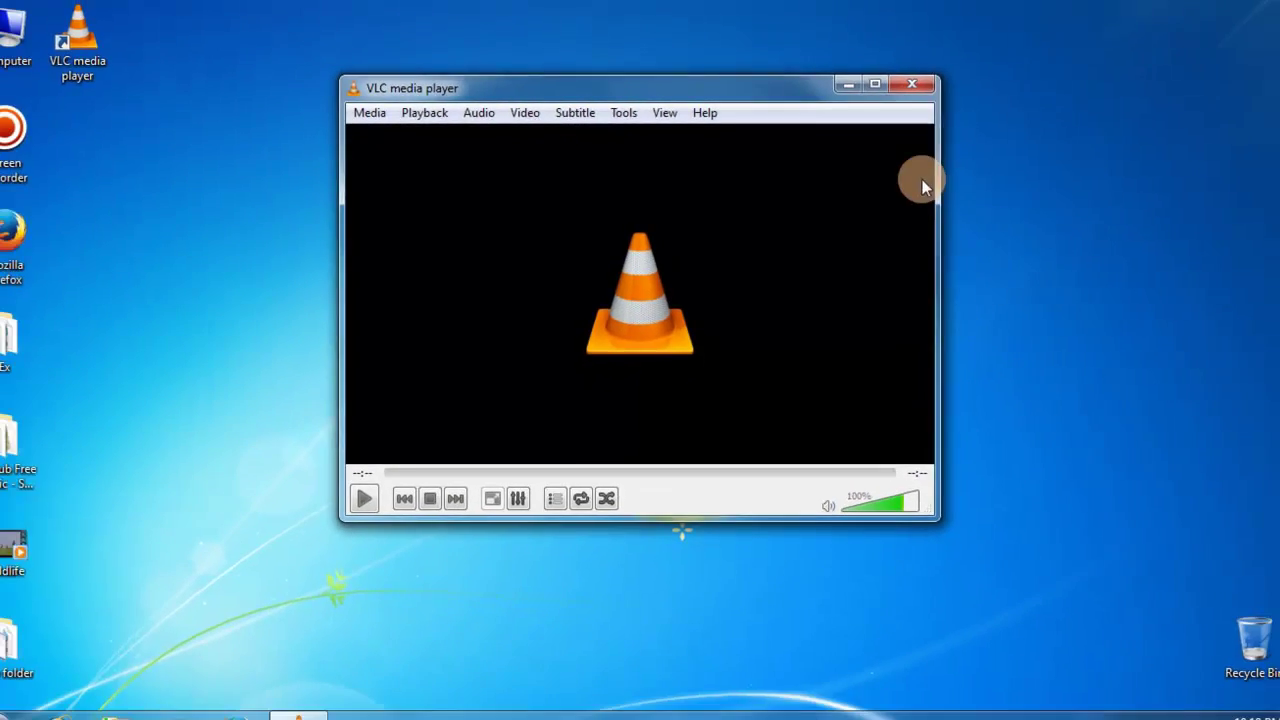
left_click(906, 86)
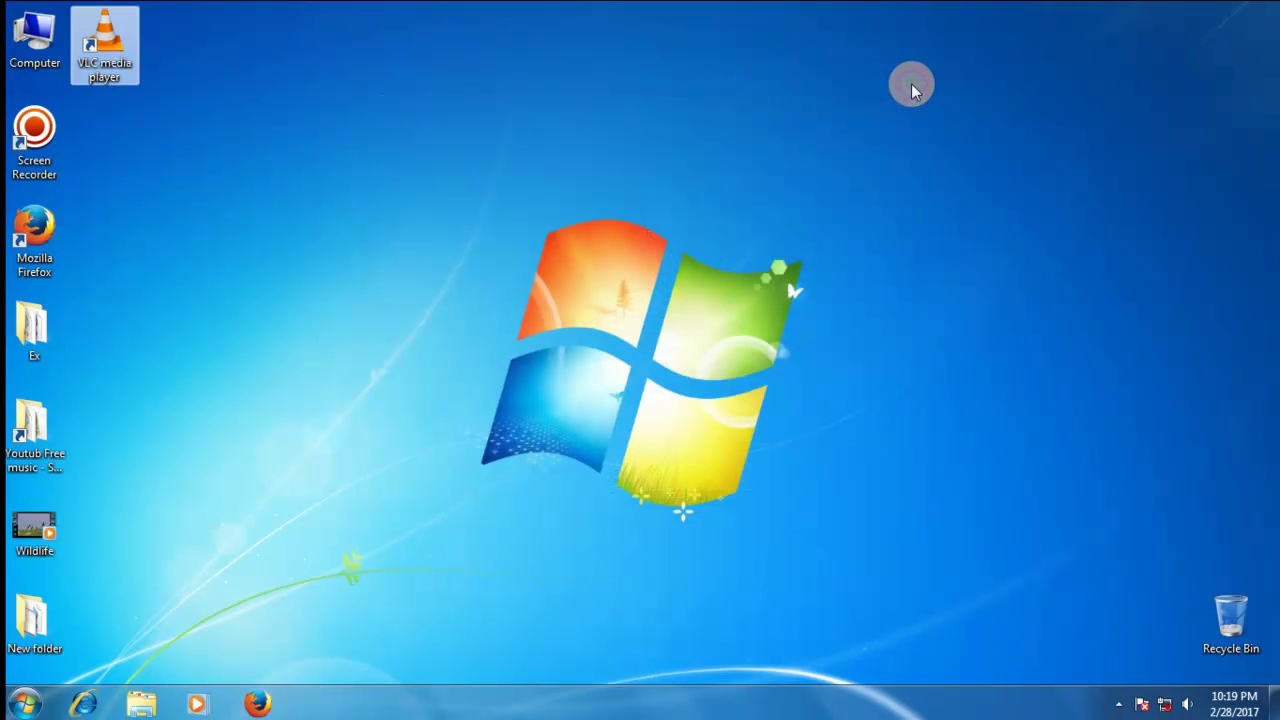
Open New folder on the desktop and display its files as Large Icons
double_click(24, 620)
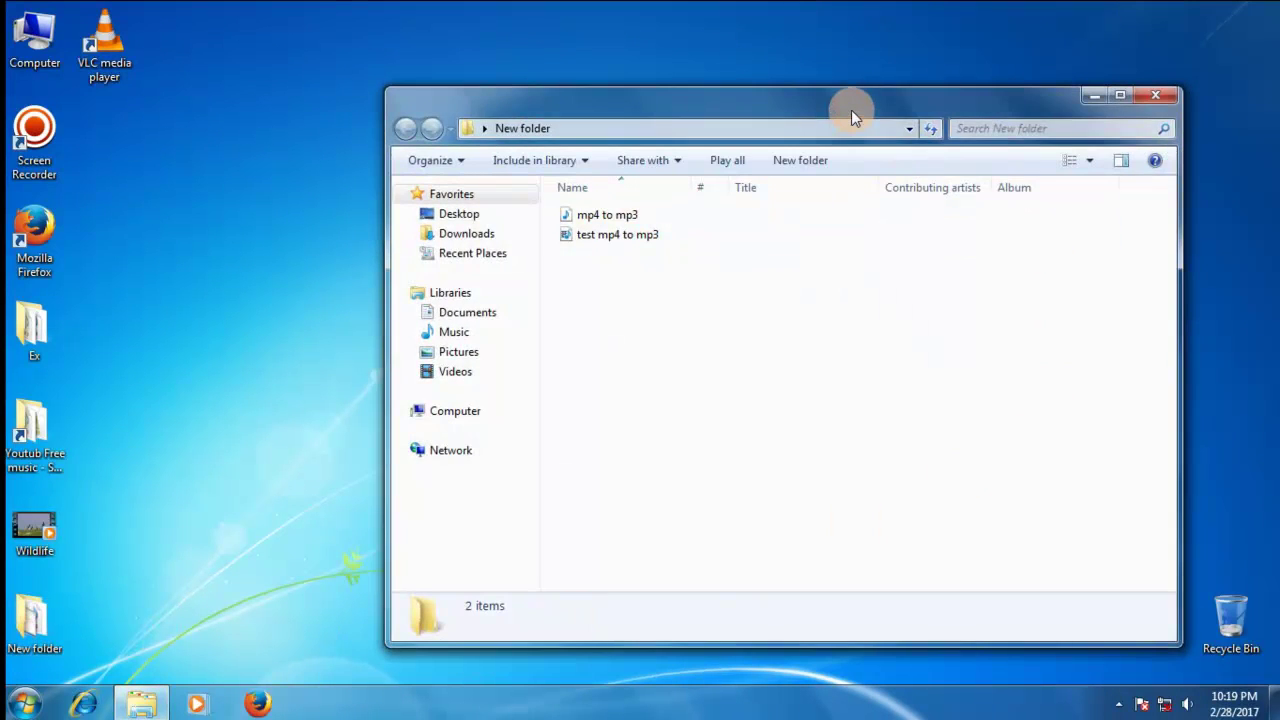
left_click_drag(851, 110, 742, 110)
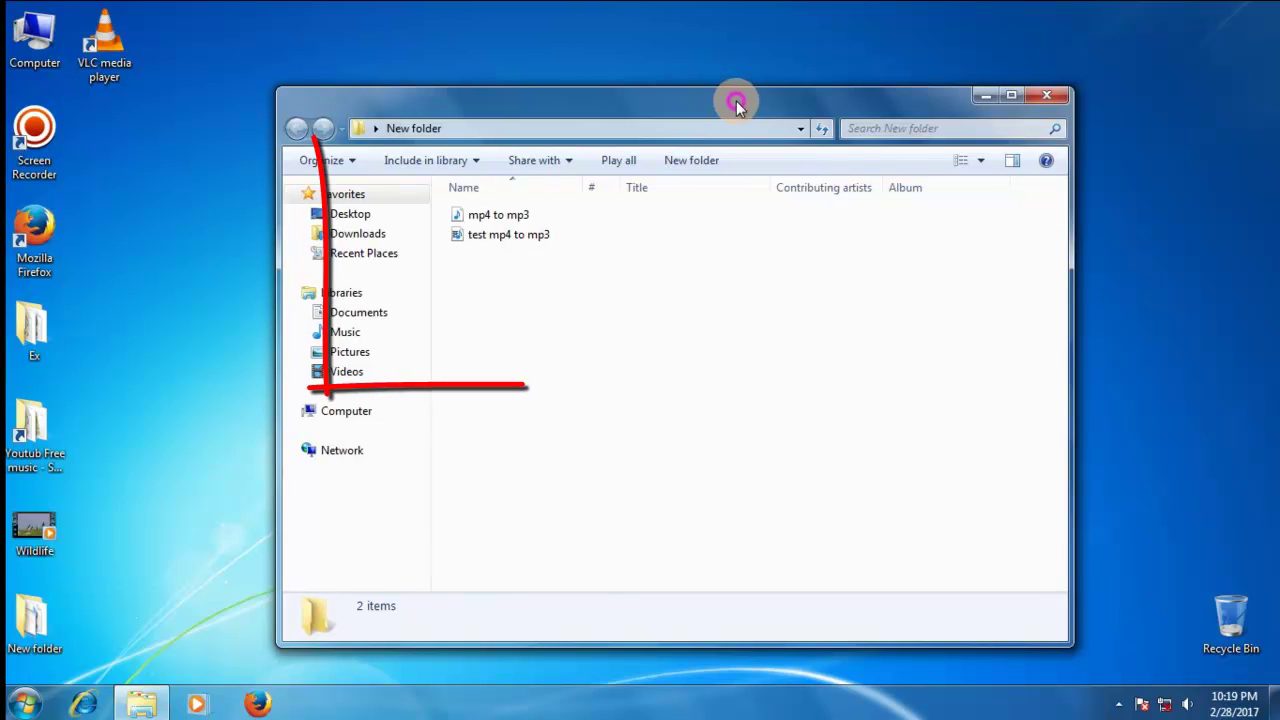
left_click(980, 160)
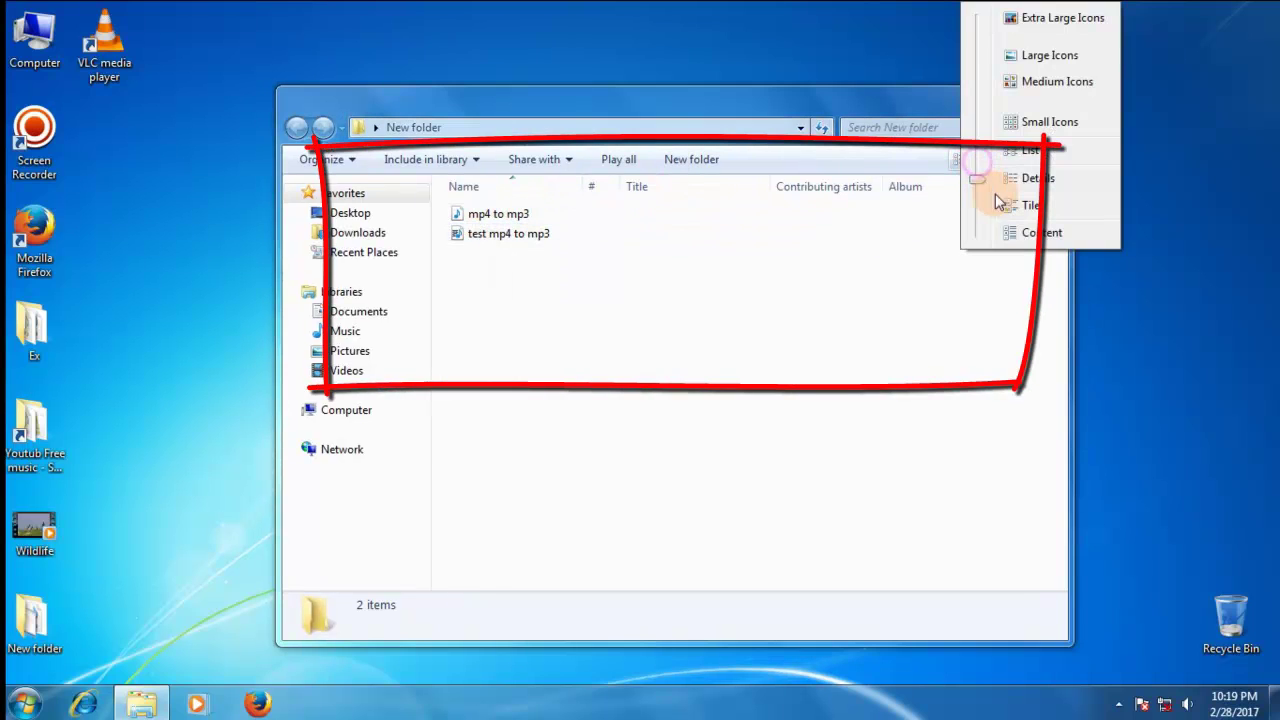
left_click(1063, 58)
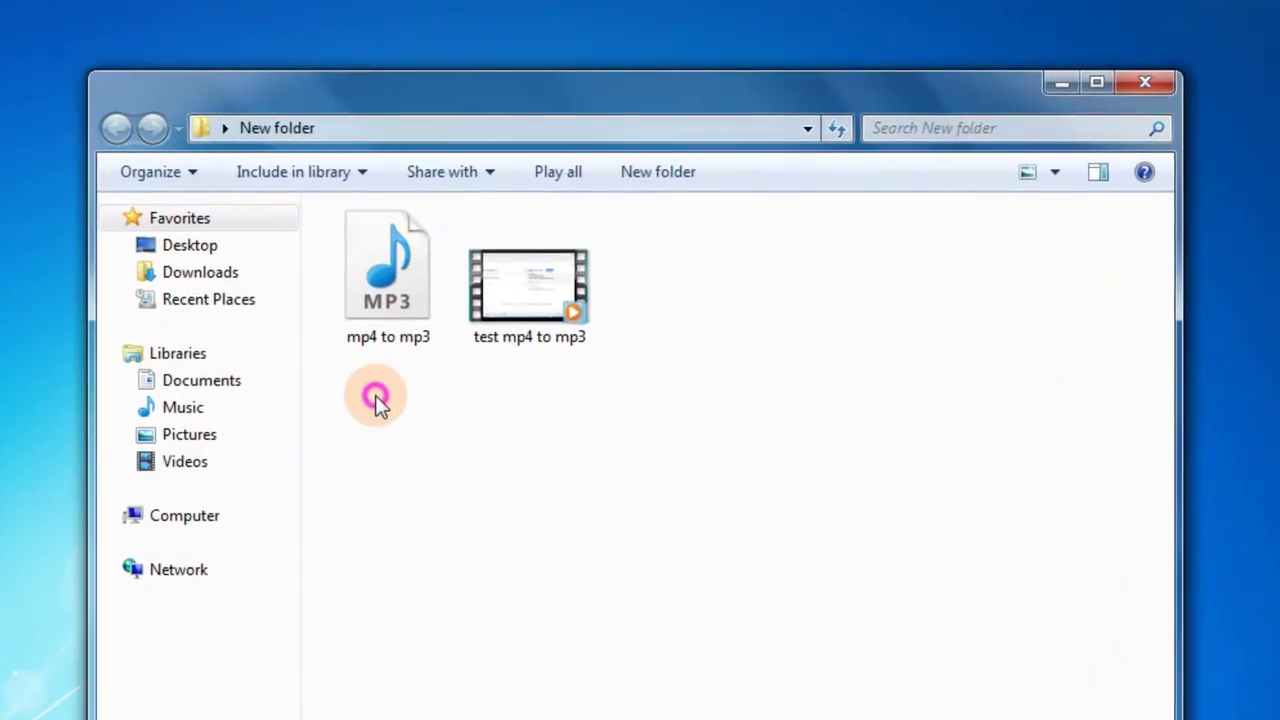
Play the converted "mp4 to mp3" audio file to check its sound, and close the player
mouse_move(441, 388)
left_mouse_down()
mouse_move(322, 250)
mouse_move(308, 206)
left_mouse_up()
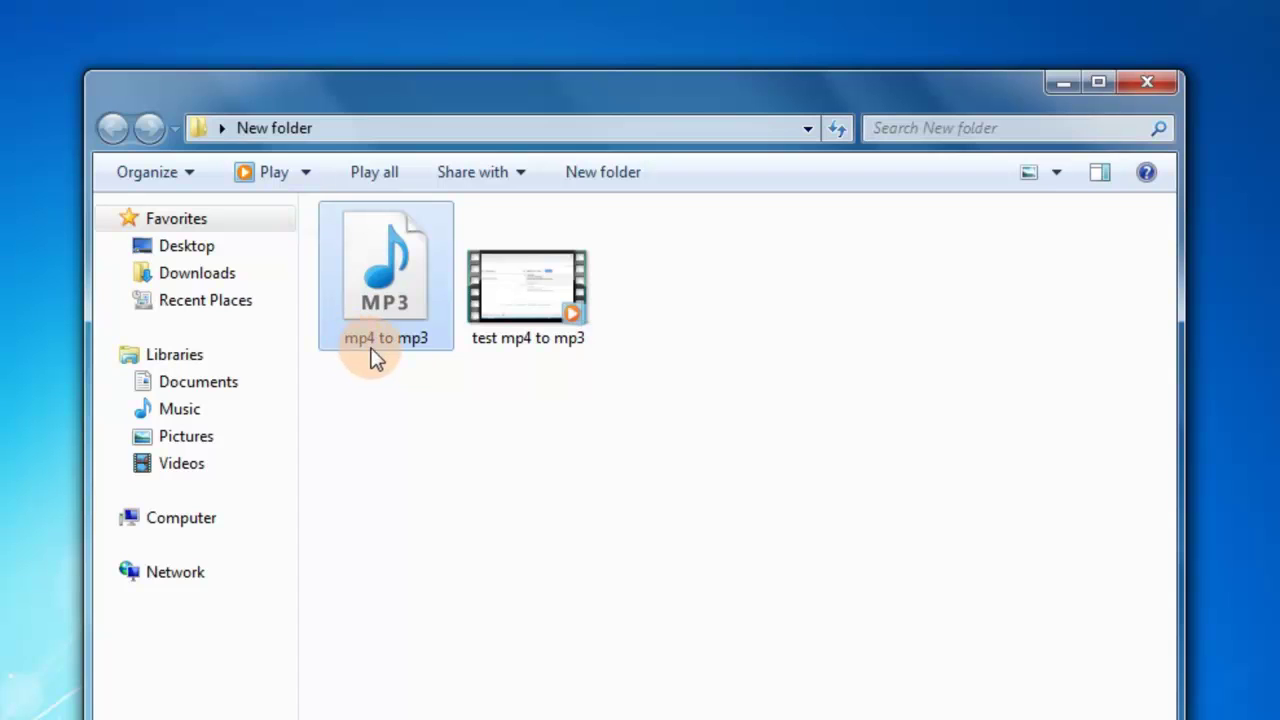
left_click(439, 440)
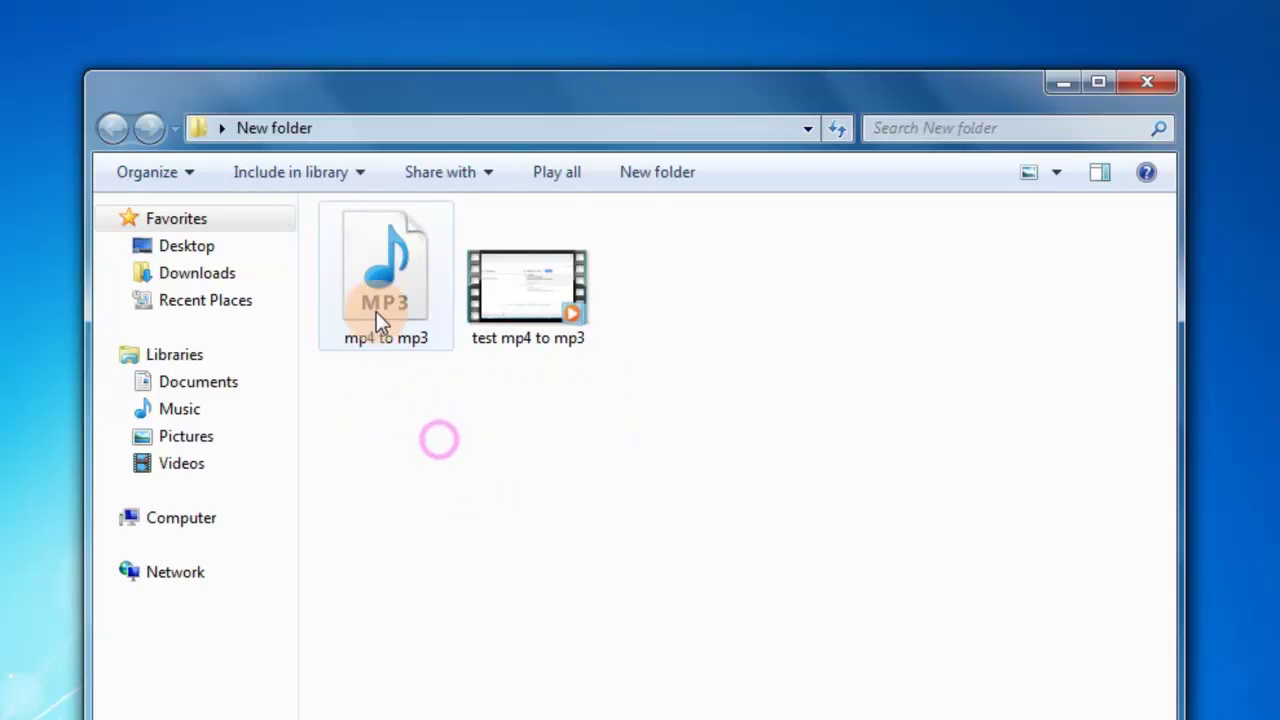
left_click(391, 294)
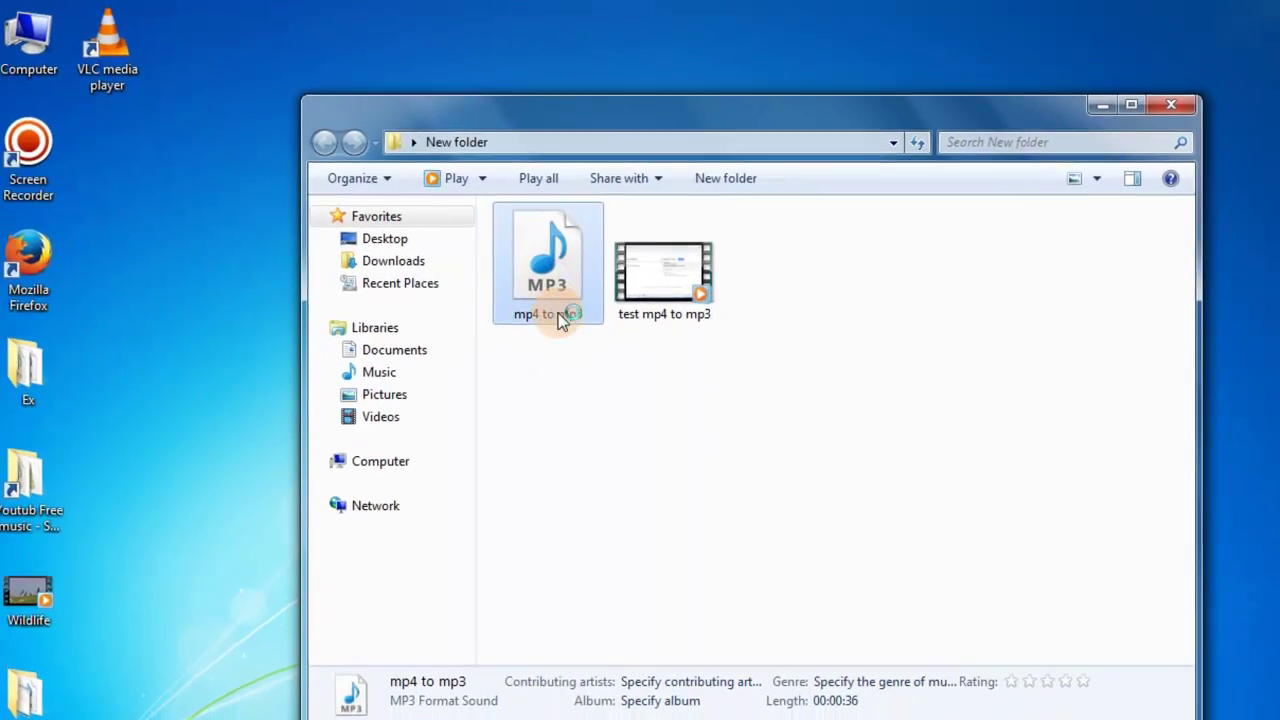
double_click(558, 313)
left_click(122, 27)
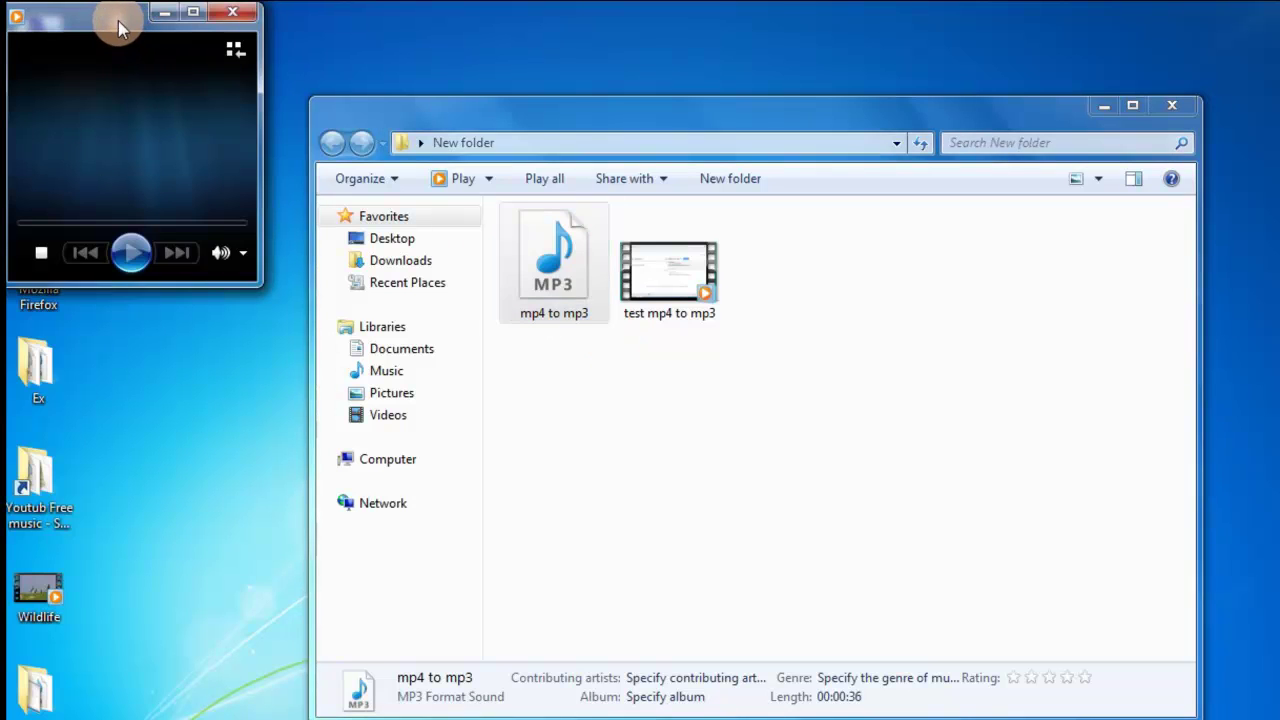
left_click_drag(118, 28, 651, 247)
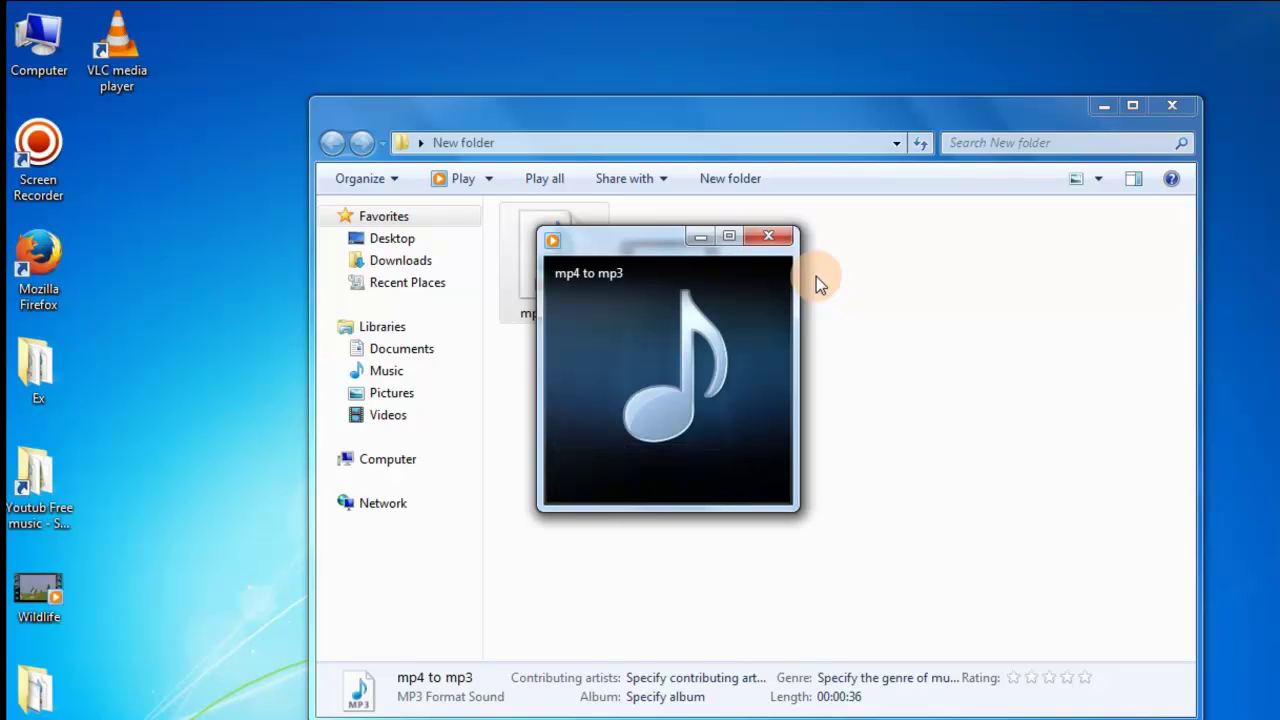
left_click(778, 232)
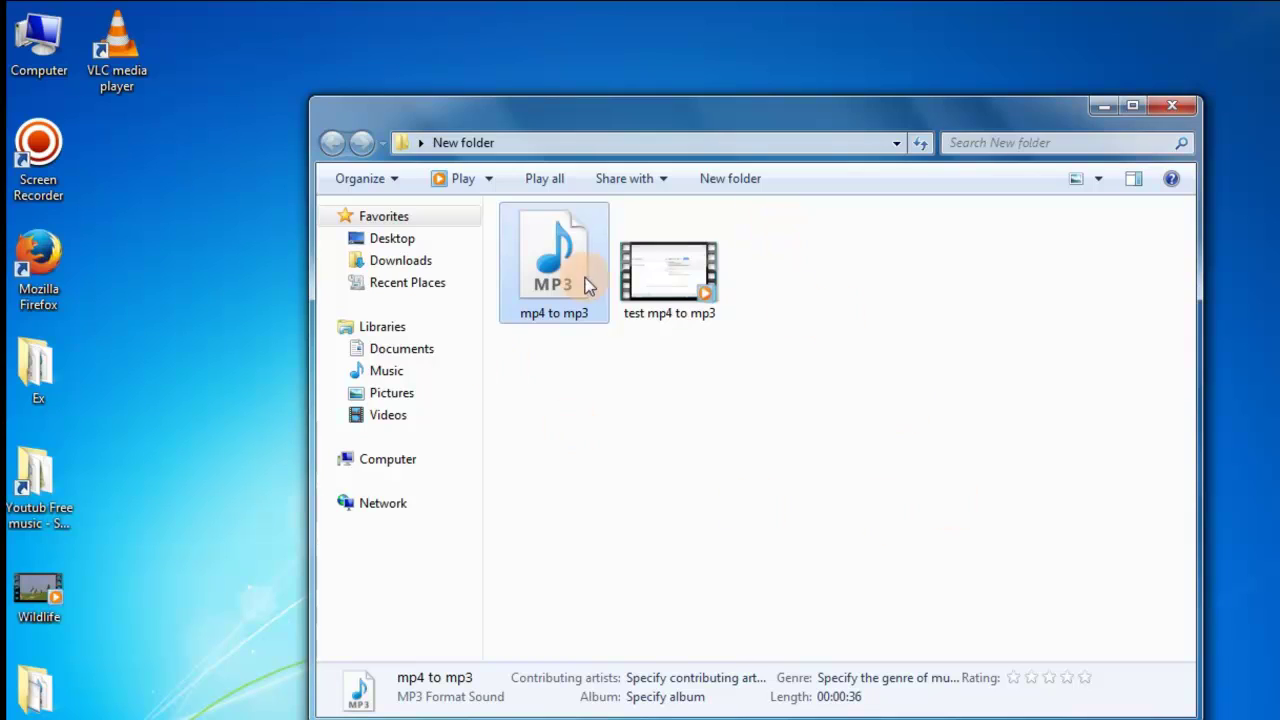